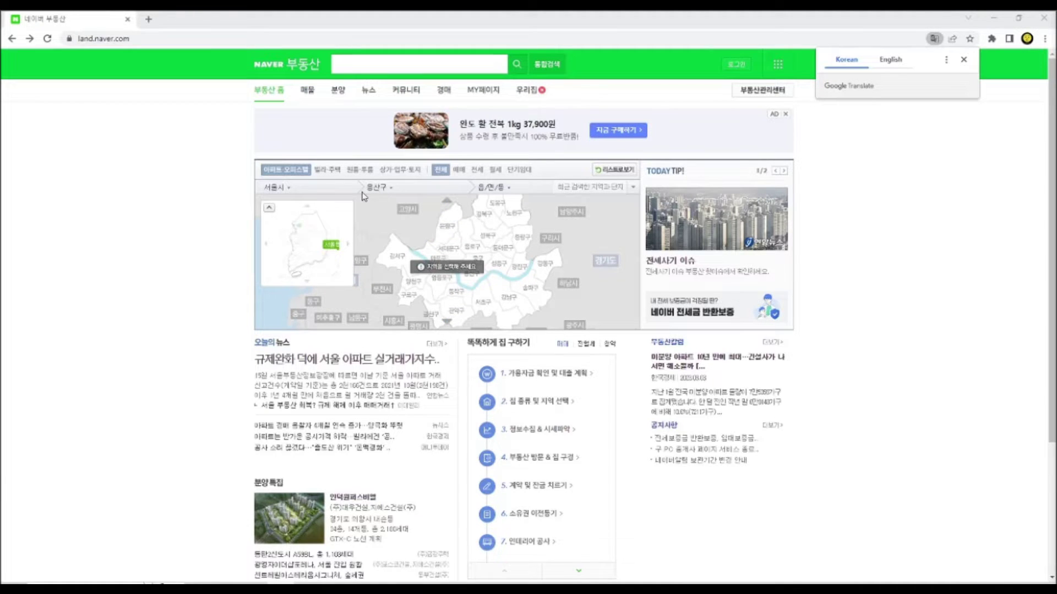
Bring up the 광주시 property map and select the 광산구 district
click(285, 189)
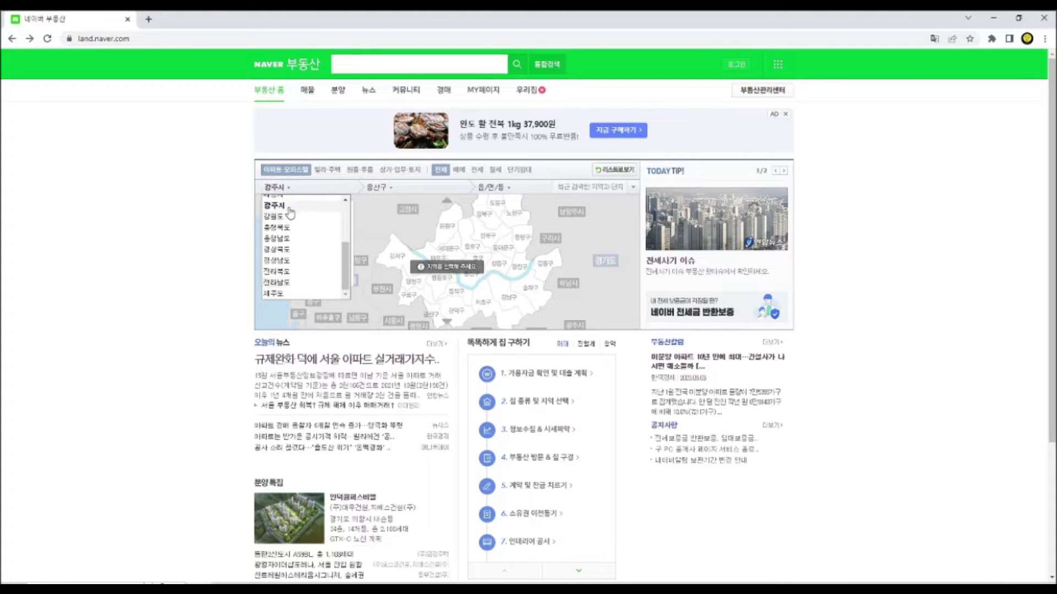
click(287, 208)
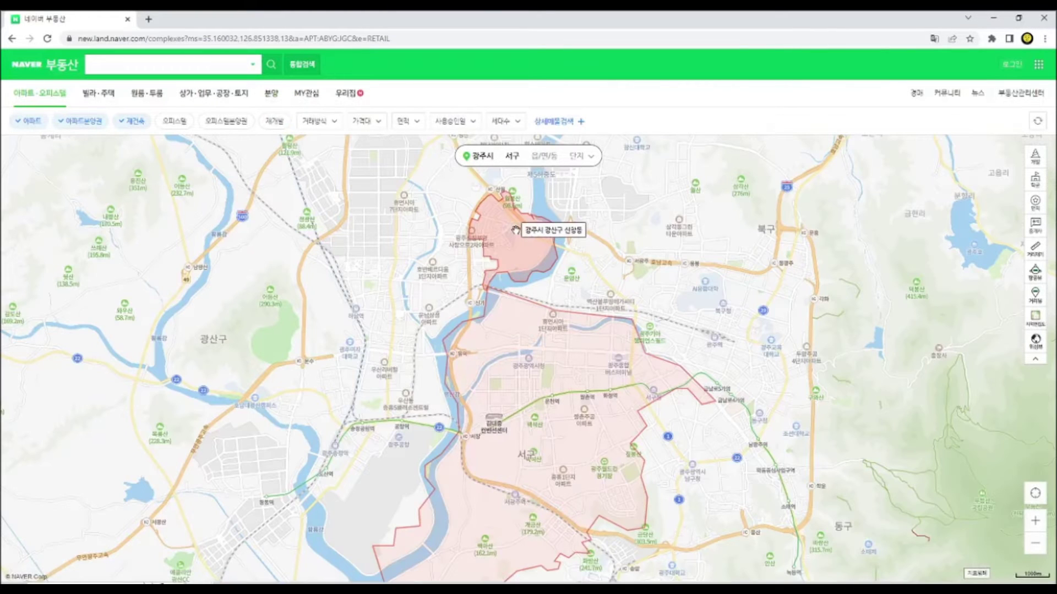
scroll(628, 468, up, 1)
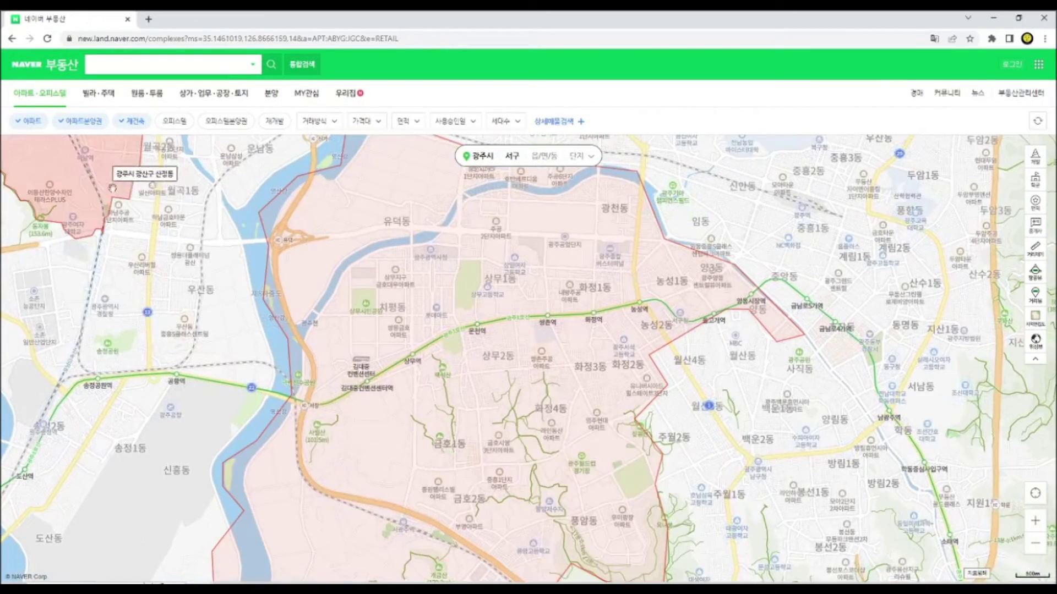
scroll(323, 276, down, 2)
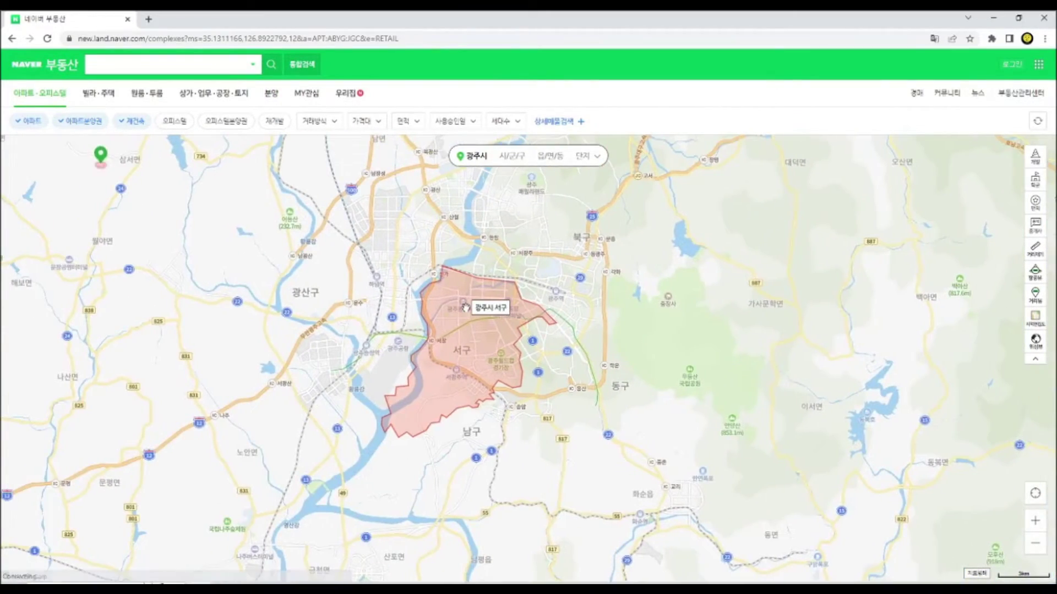
click(355, 266)
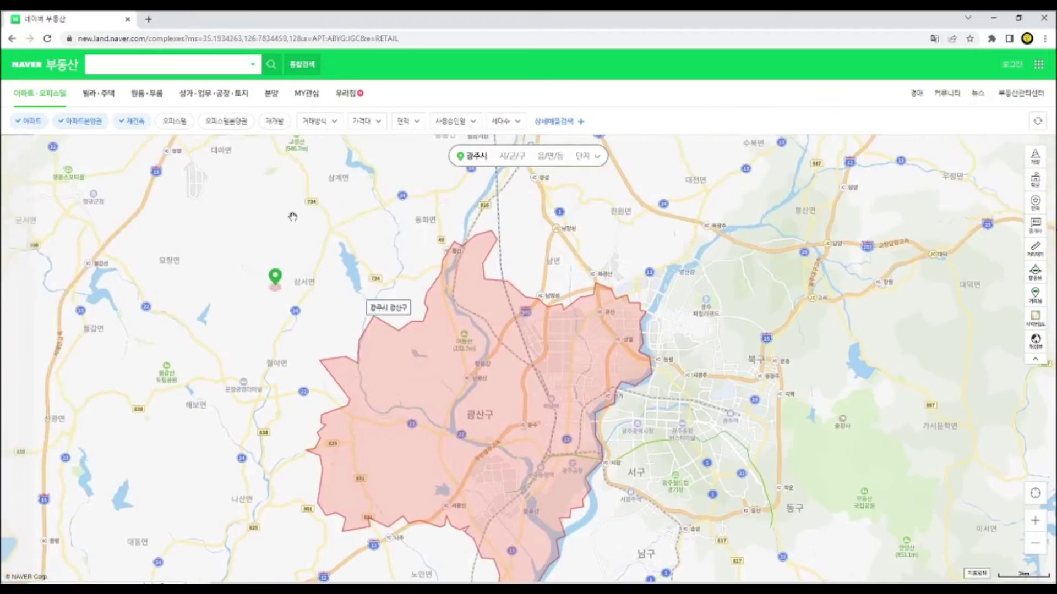
Switch to villa listings and back to apartments, then move the map toward 쌍촌동
click(99, 93)
click(38, 93)
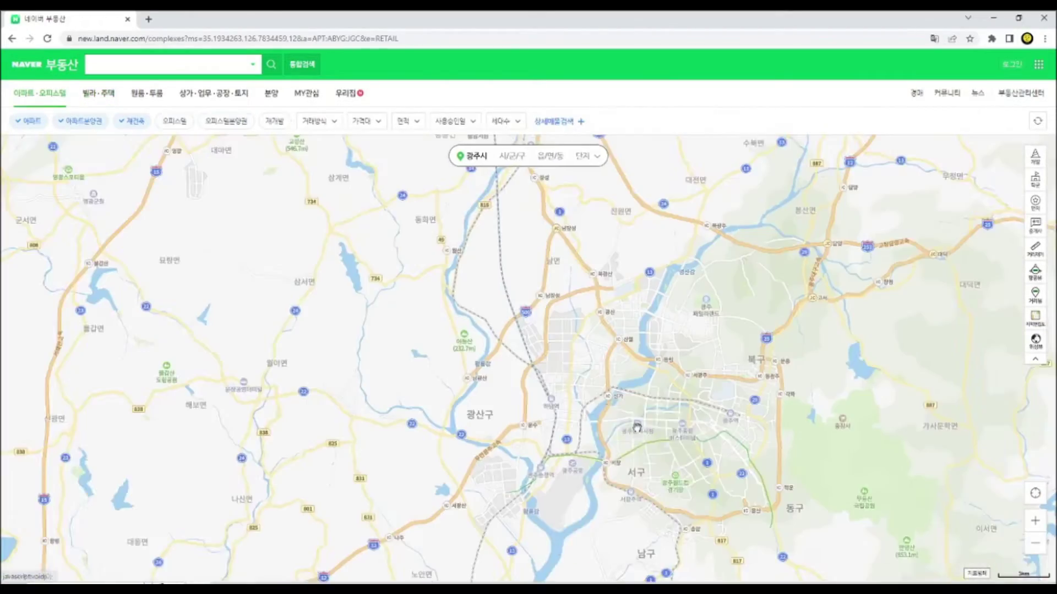
scroll(637, 428, up, 3)
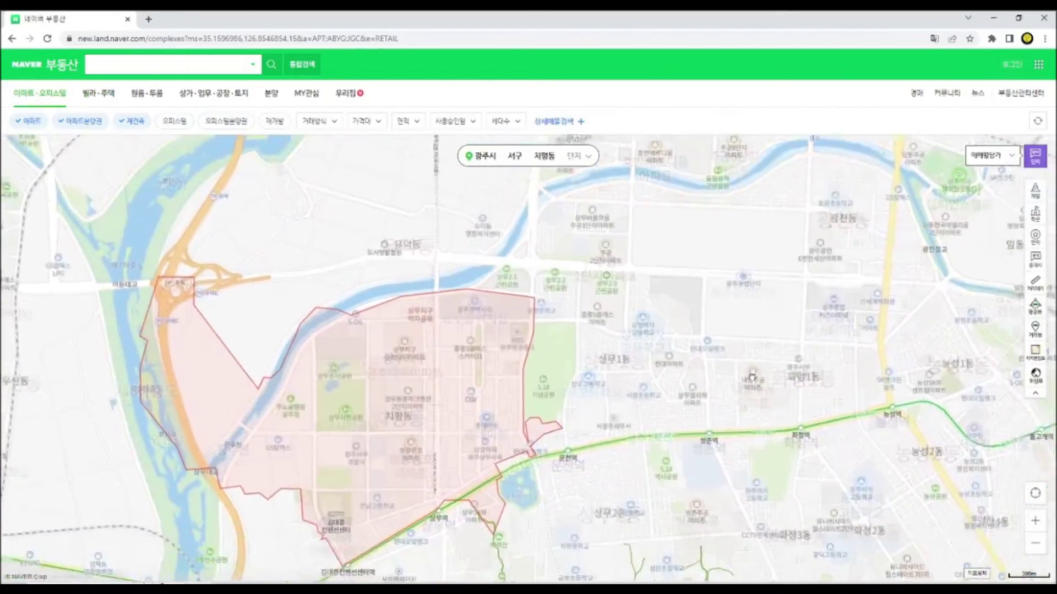
drag(752, 377, 701, 284)
Pan and zoom over 쌍촌동 until apartment sale markers like 매2억 and 매1.45억 appear
scroll(668, 318, up, 1)
scroll(668, 318, down, 1)
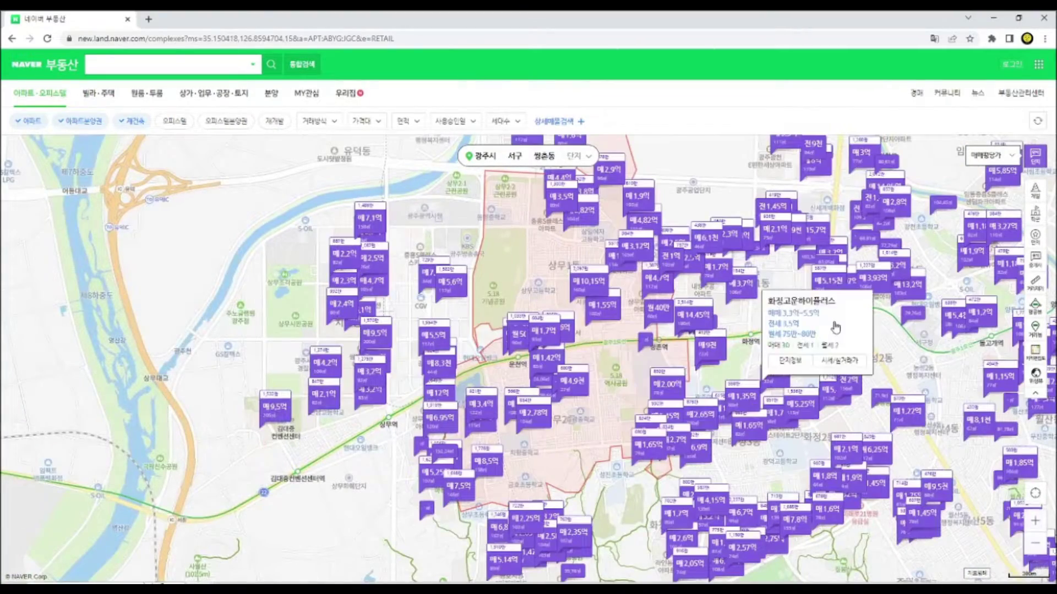
drag(573, 311, 513, 270)
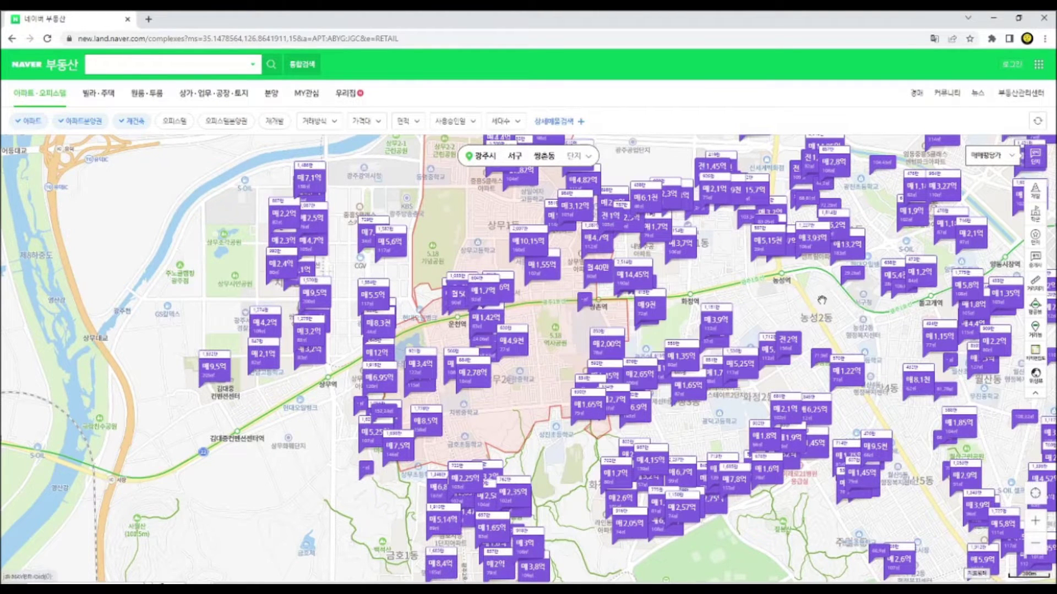
drag(820, 301, 771, 286)
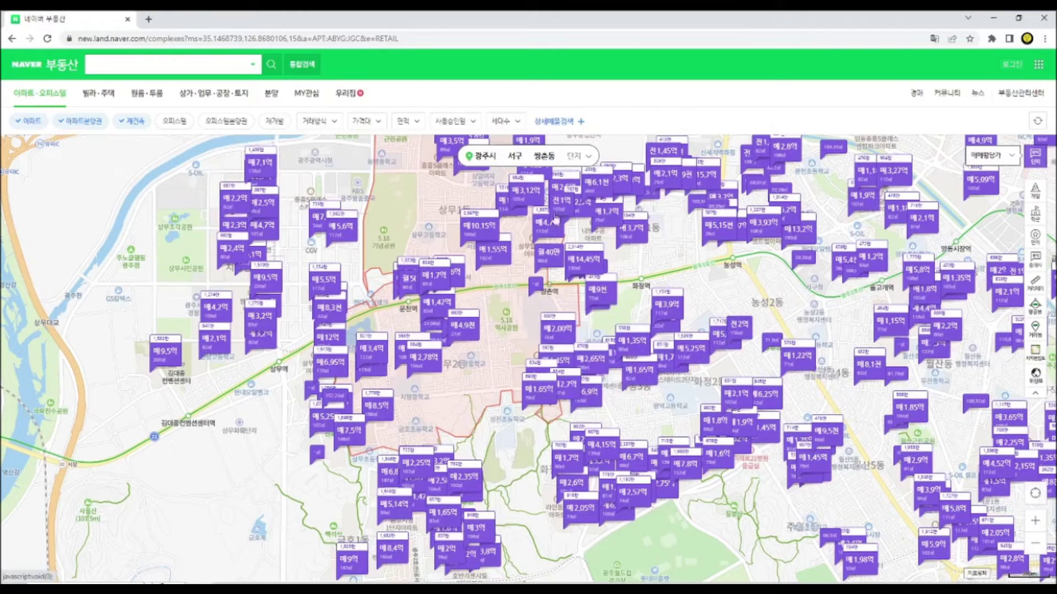
scroll(498, 382, up, 1)
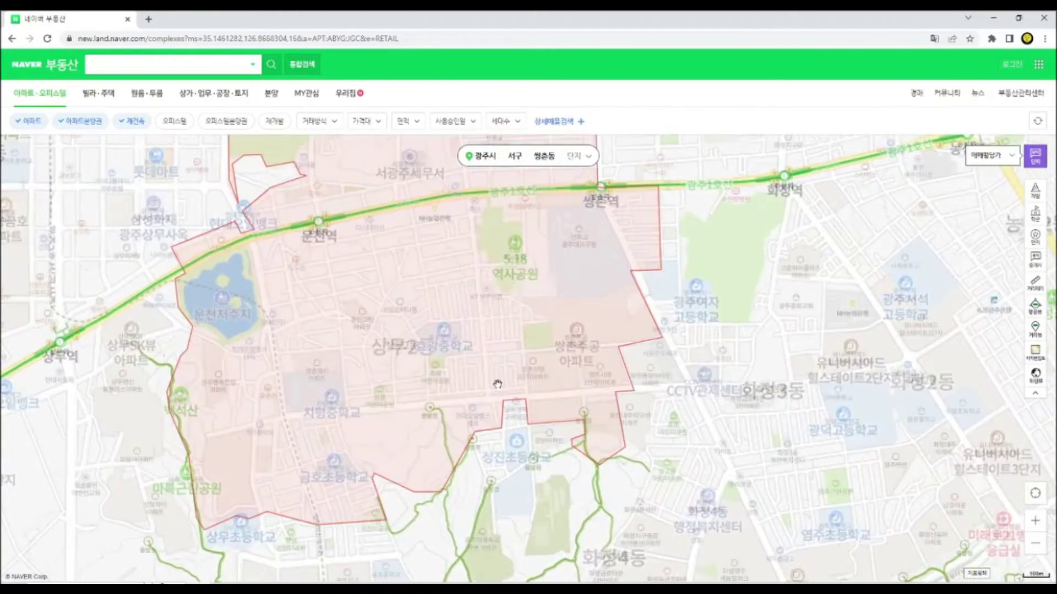
drag(724, 414, 690, 396)
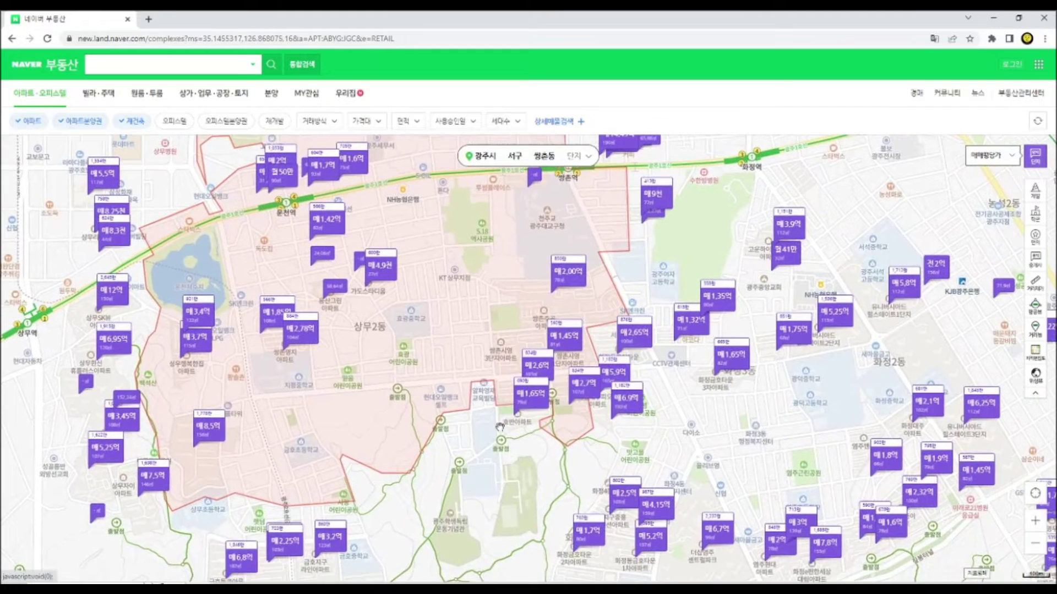
Open the 화정2차영무예다음 201동 8층 6억 9,000 sale listing, toggling areas between ㎡ and 평
click(638, 403)
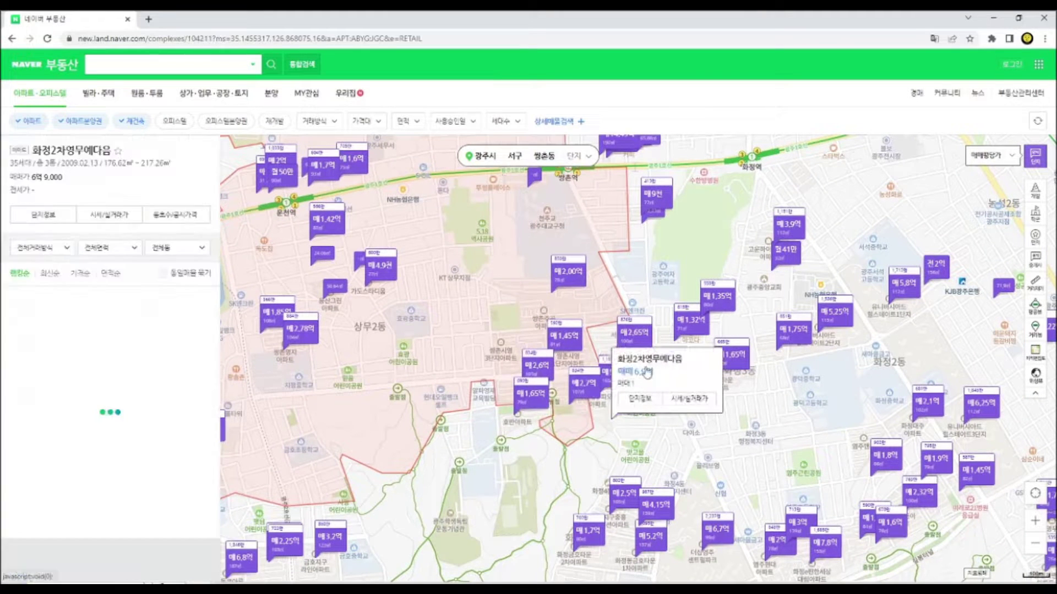
click(126, 361)
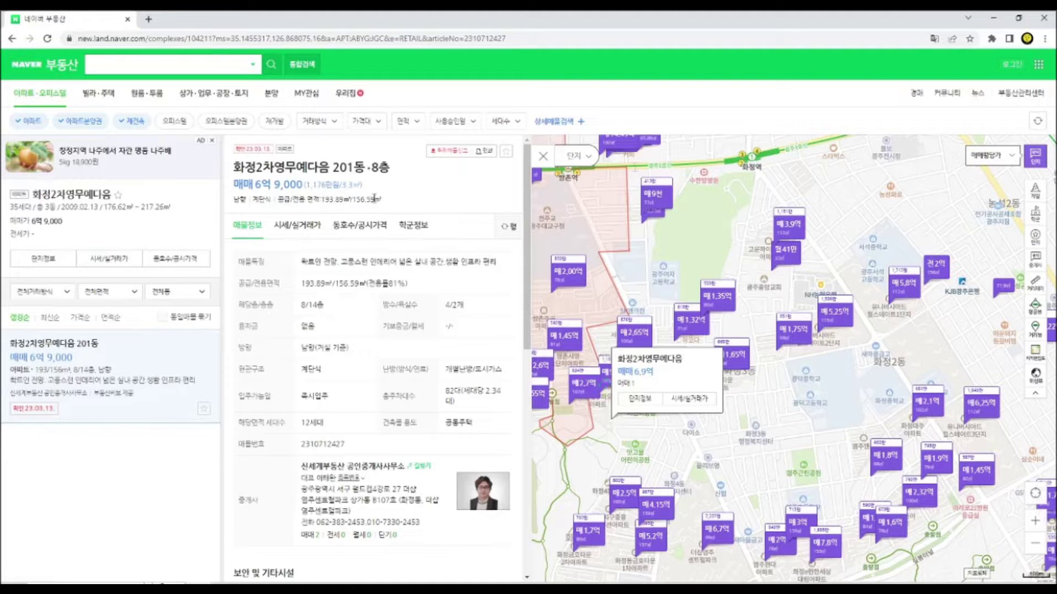
click(507, 227)
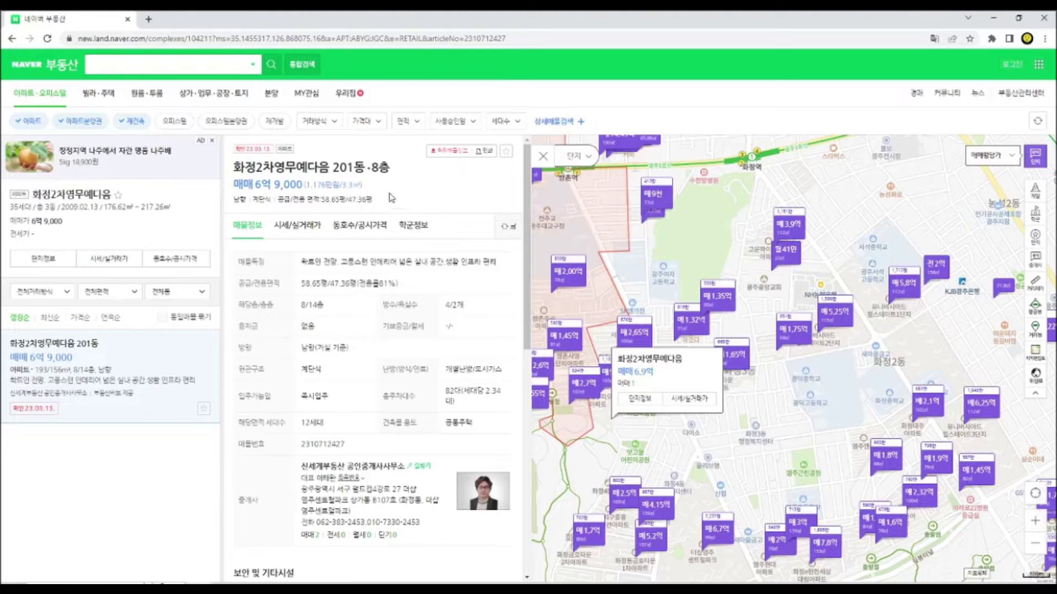
click(508, 227)
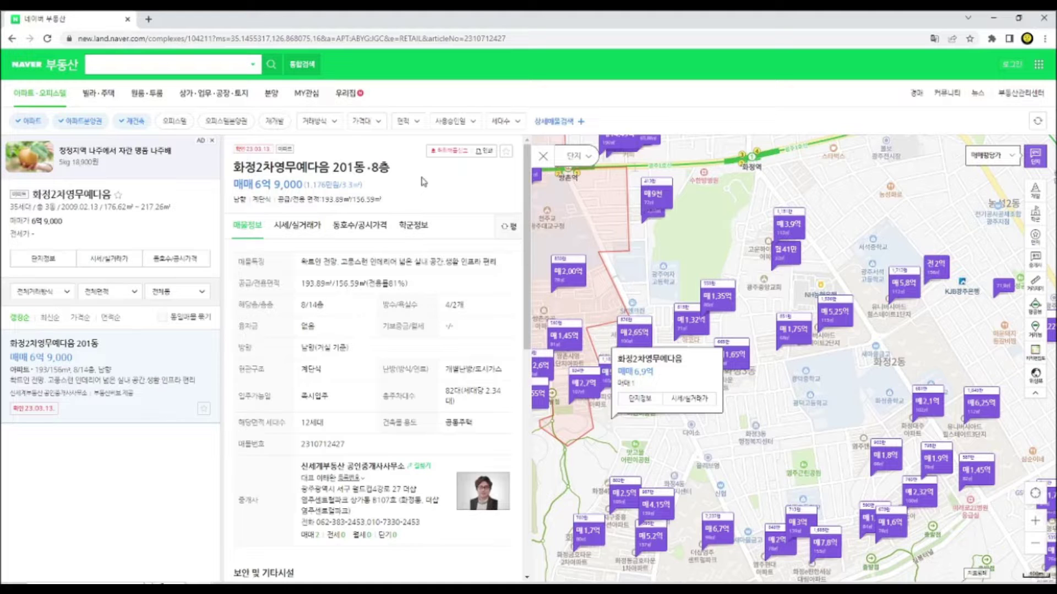
Close the listing and limit property types to 오피스텔, dropping 재건축, 아파트분양권 and 아파트
click(543, 157)
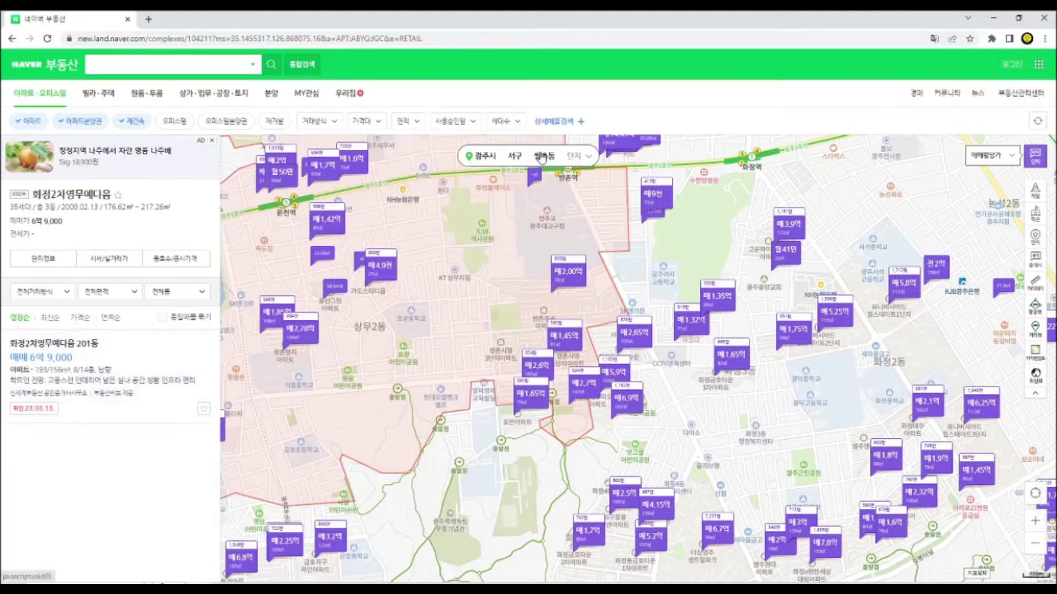
drag(501, 292, 535, 369)
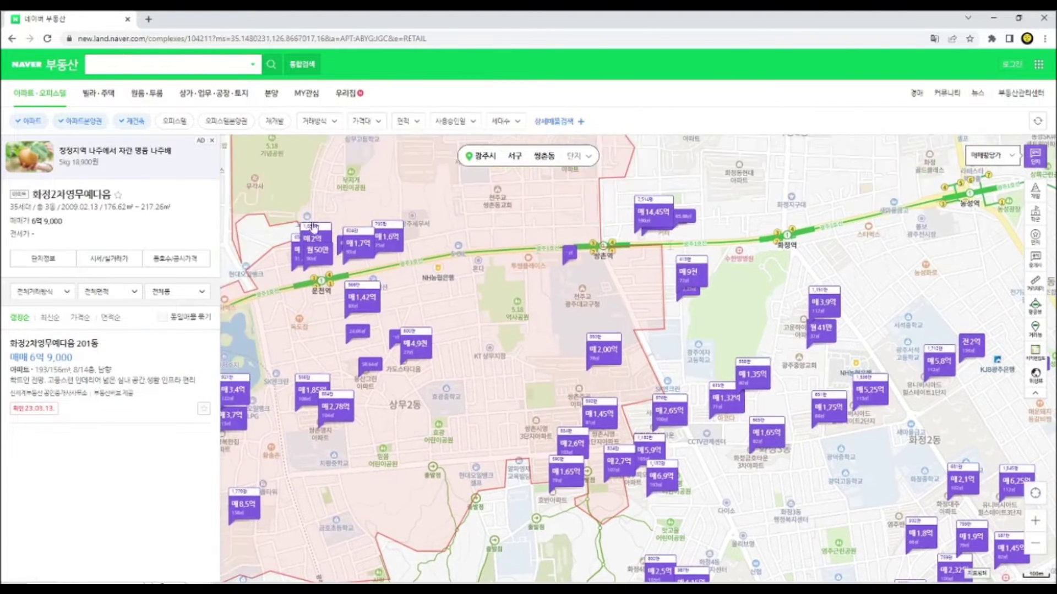
click(131, 122)
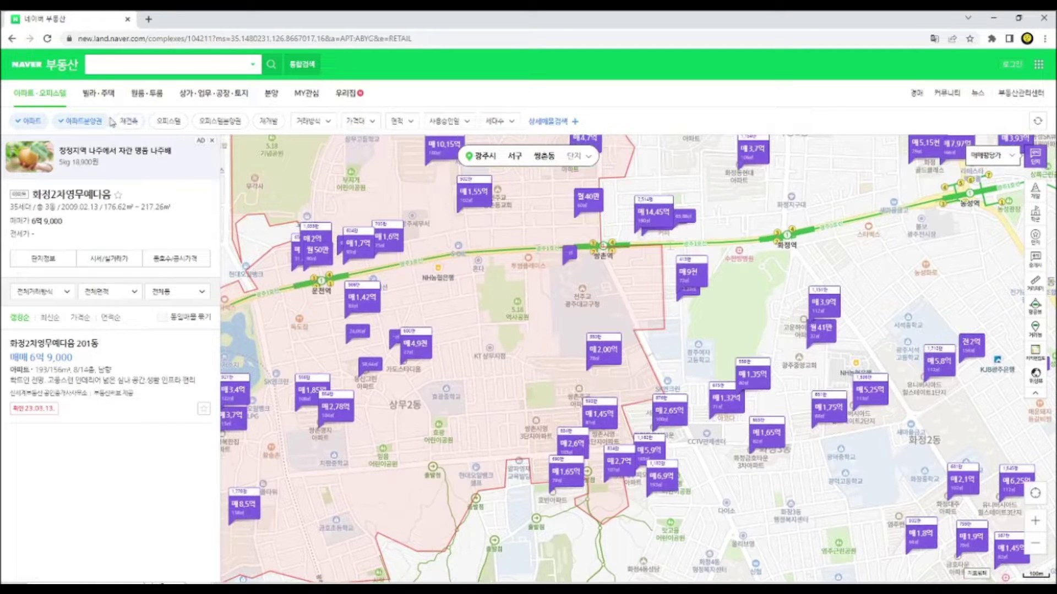
click(75, 122)
click(150, 121)
click(28, 121)
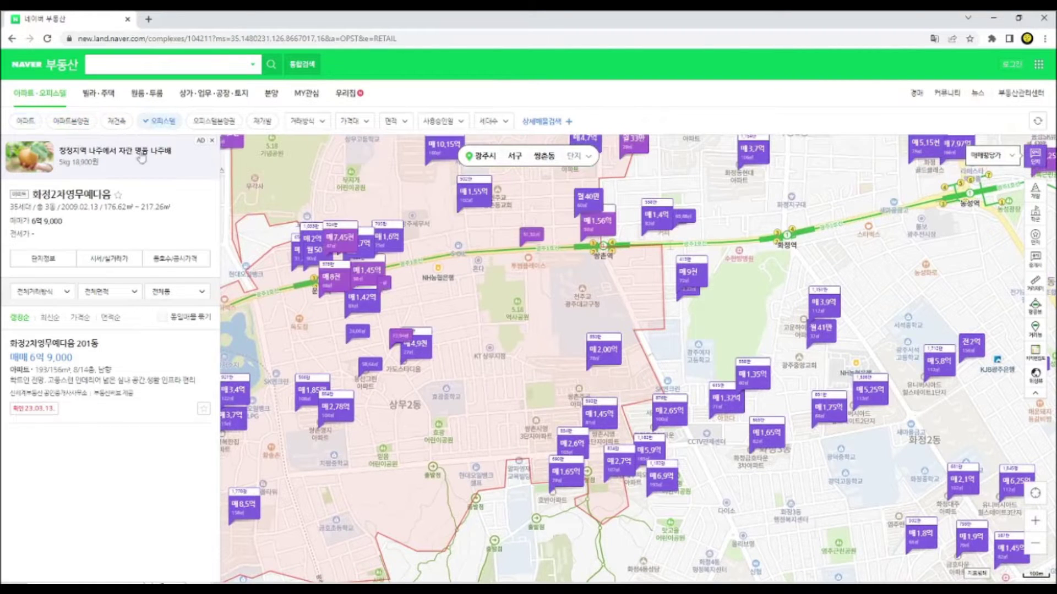
Zoom toward 상무1동 and open the 그랜드 officetel complex with its 월세 1,000/60 listings
drag(502, 269, 607, 424)
drag(334, 459, 448, 390)
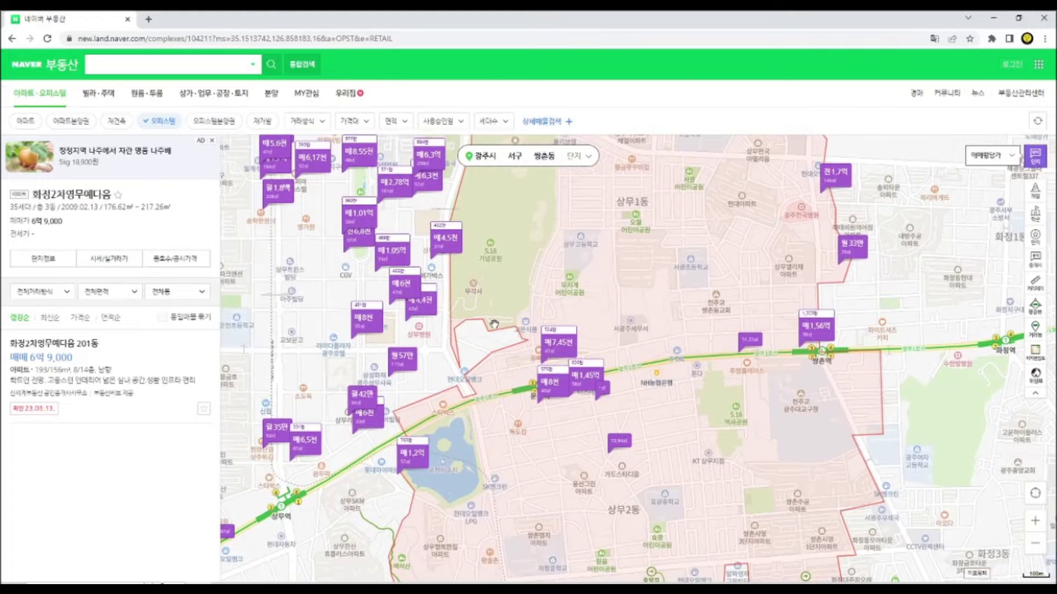
scroll(462, 341, up, 1)
drag(462, 342, 549, 282)
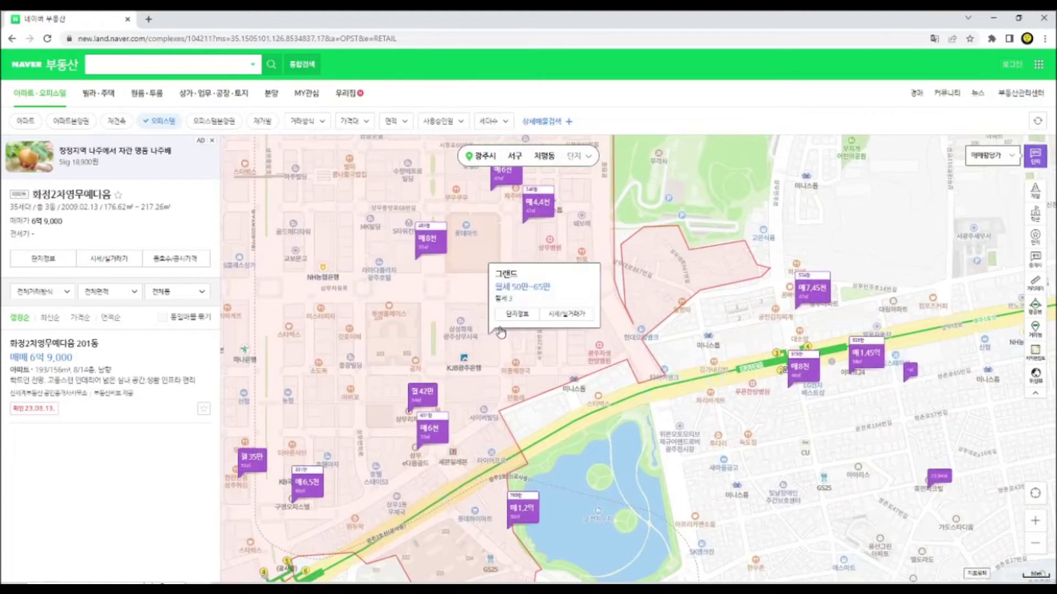
click(556, 282)
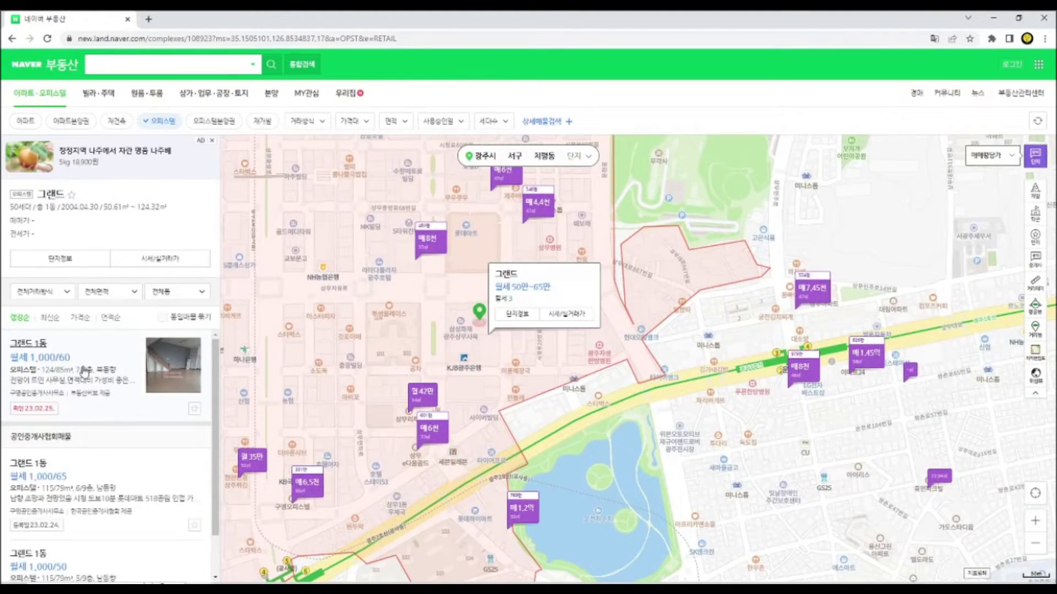
Set the deal type filter to 월세 only, clearing 매매
click(314, 121)
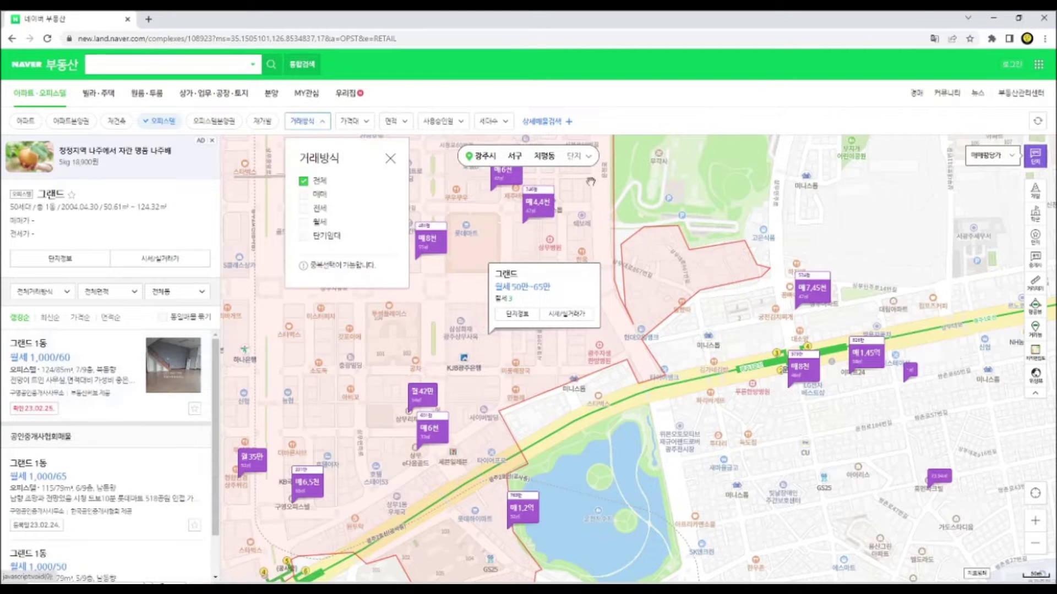
click(539, 202)
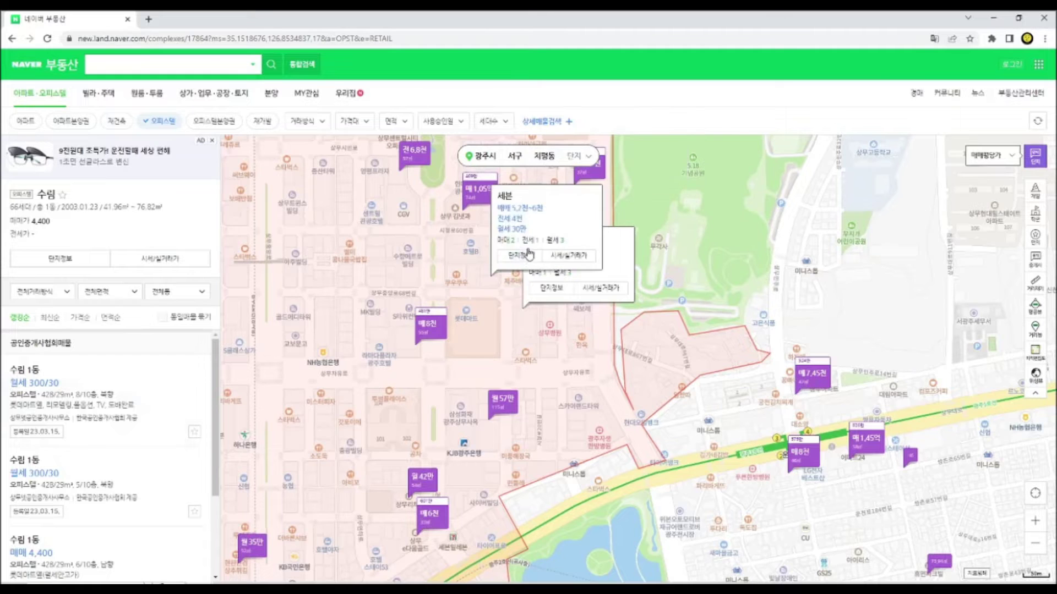
click(298, 124)
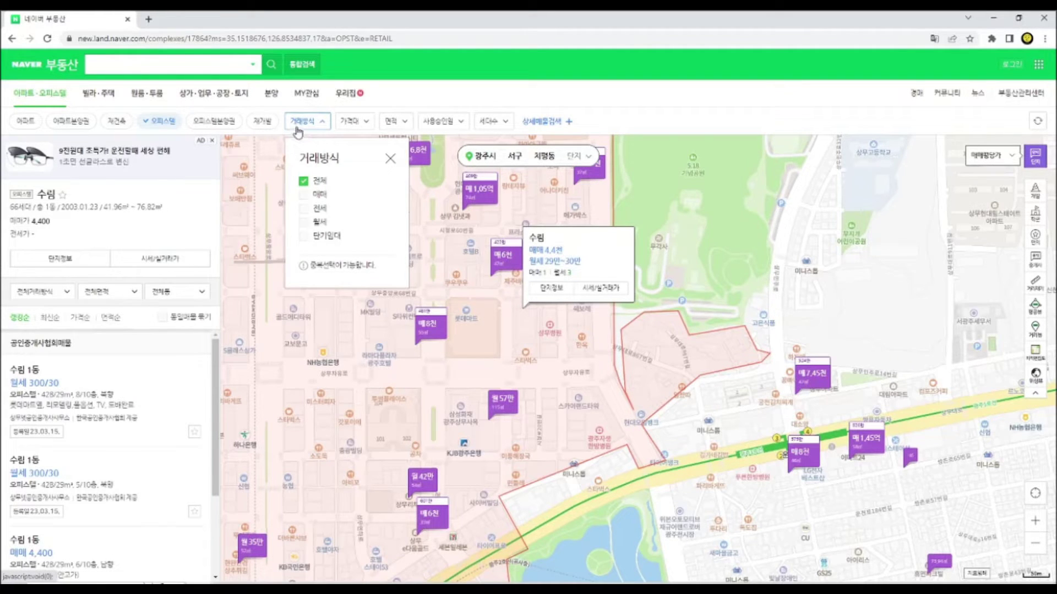
drag(294, 165, 357, 173)
click(357, 172)
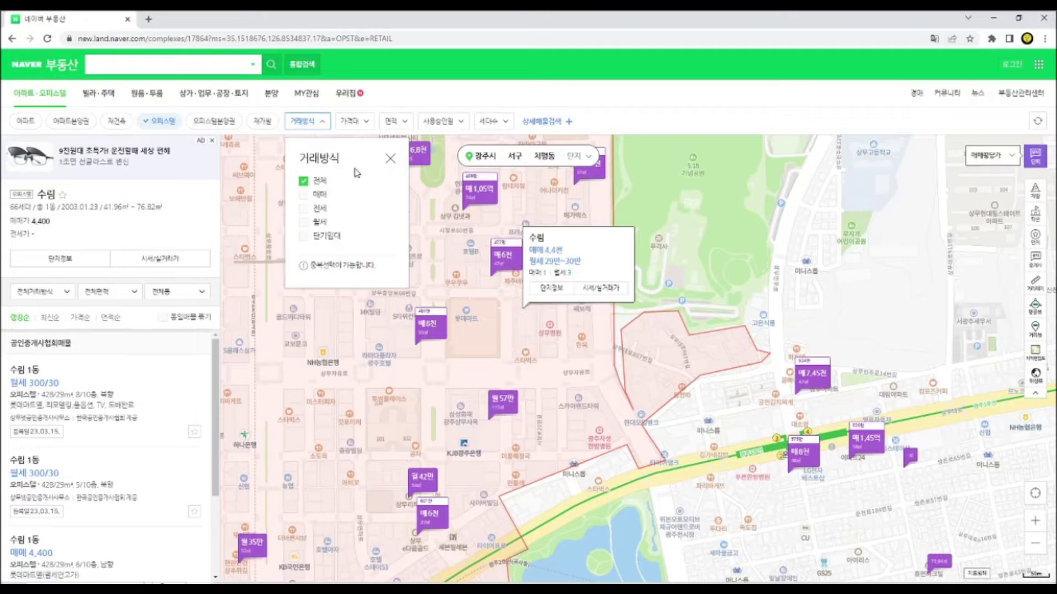
click(324, 197)
click(325, 197)
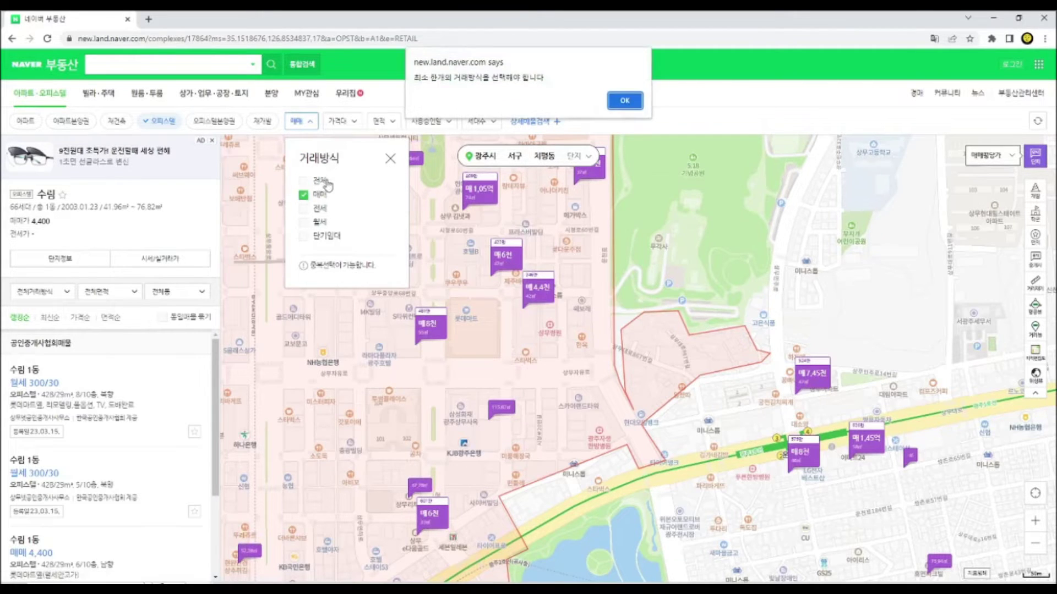
click(627, 103)
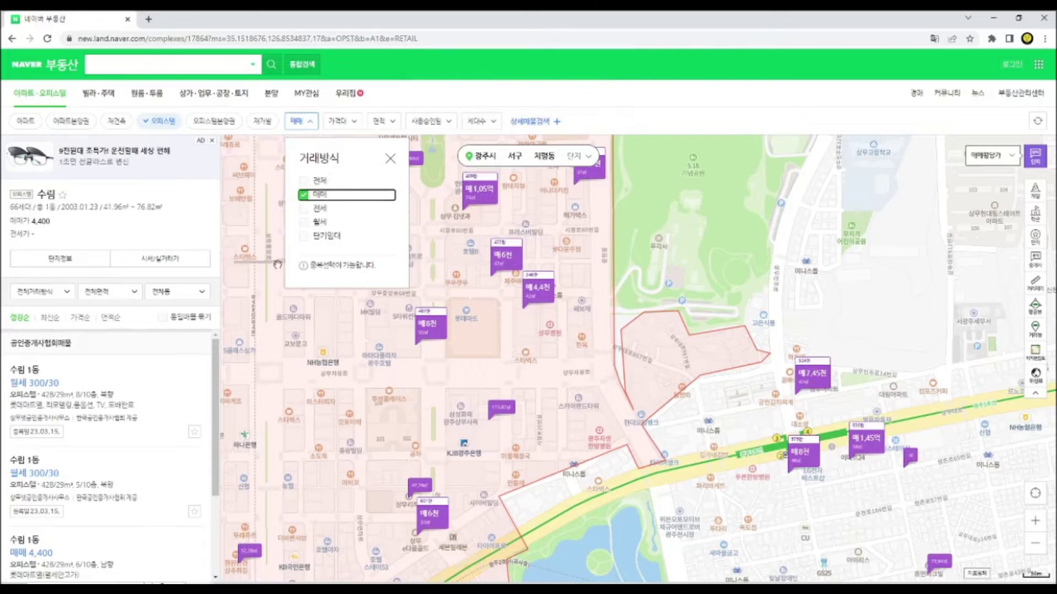
click(324, 224)
click(337, 196)
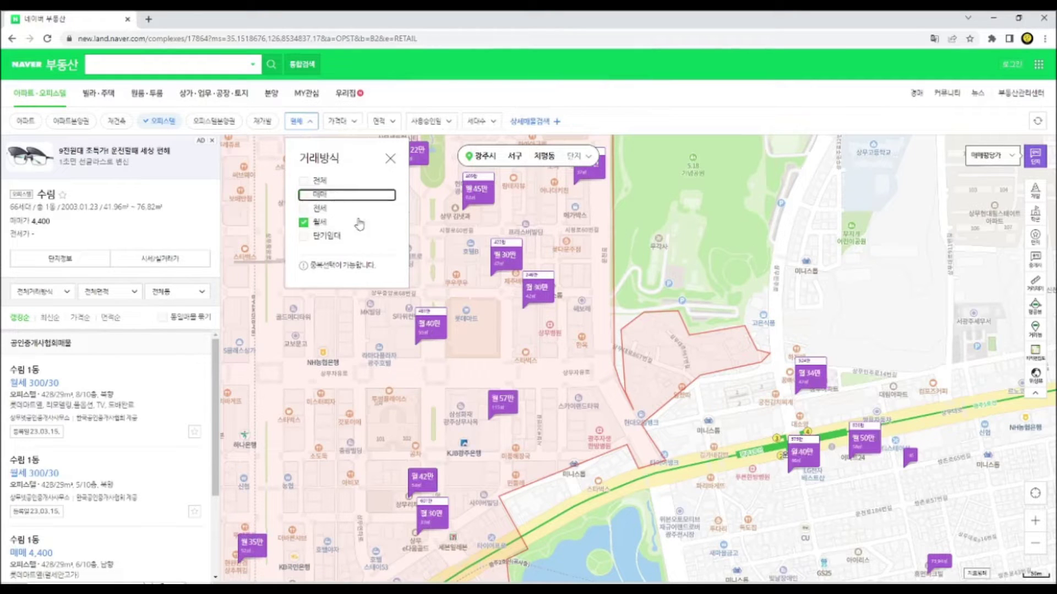
Shift the map south and east past the lake and open the first listing's details
drag(588, 436, 584, 397)
scroll(583, 379, up, 2)
scroll(565, 410, down, 2)
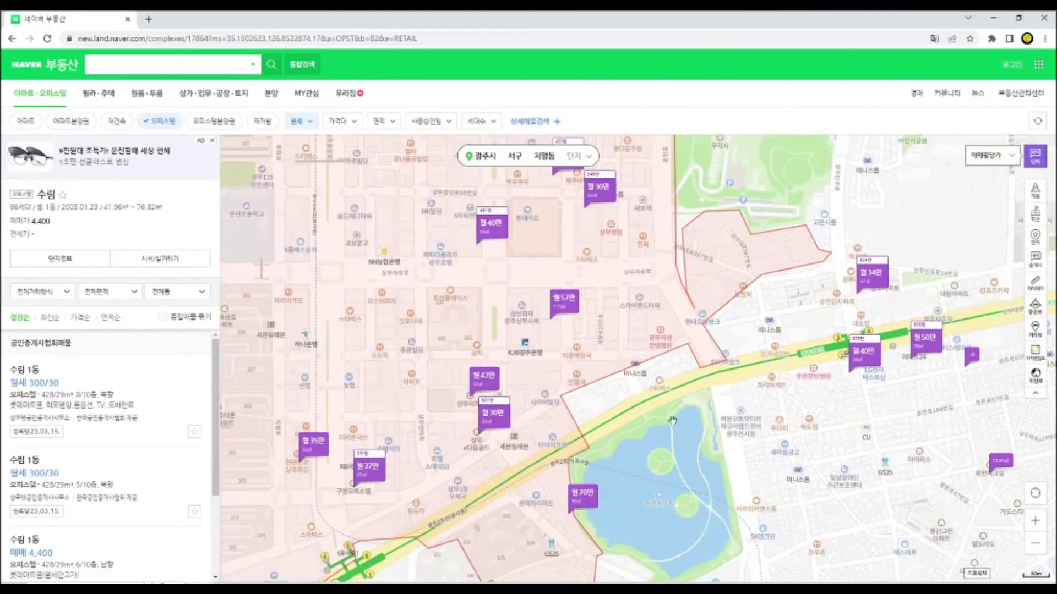
drag(894, 385, 750, 379)
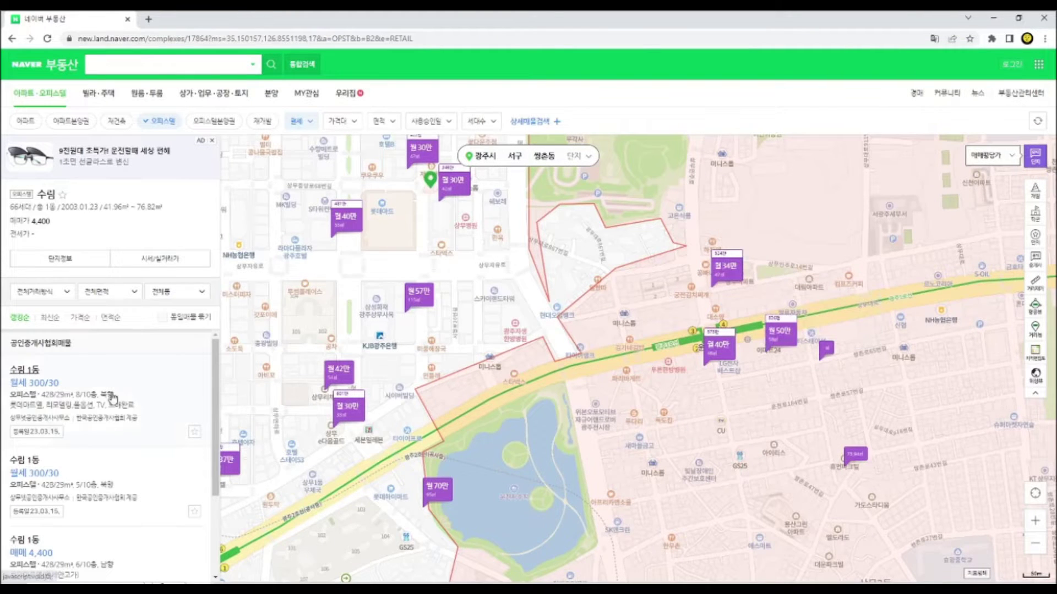
click(32, 412)
Open the 에드가리움1차 complex and its 1동 월세 300/40 listing
click(885, 443)
scroll(885, 443, up, 2)
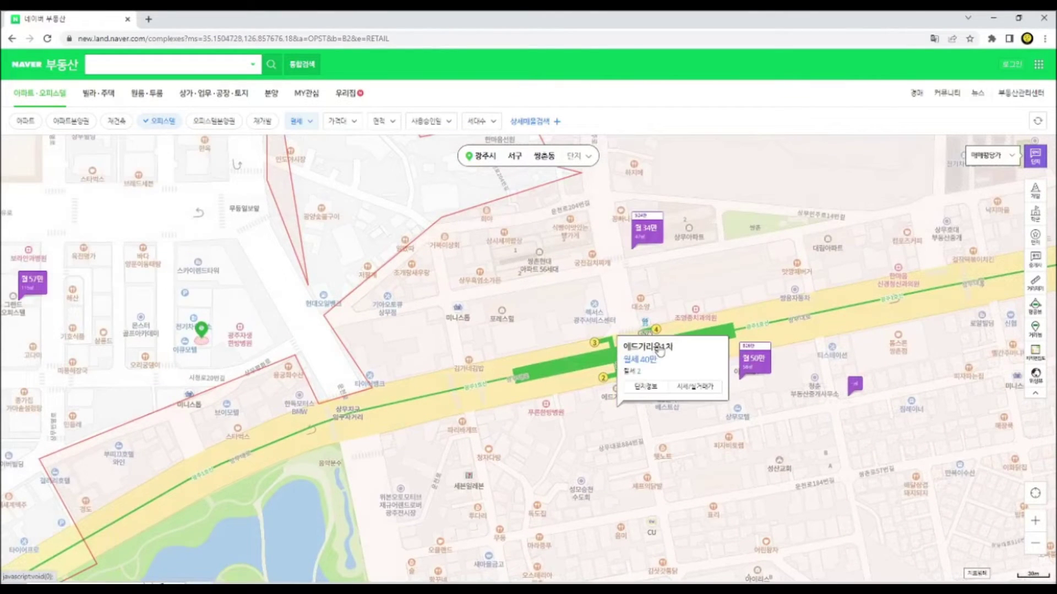
click(631, 397)
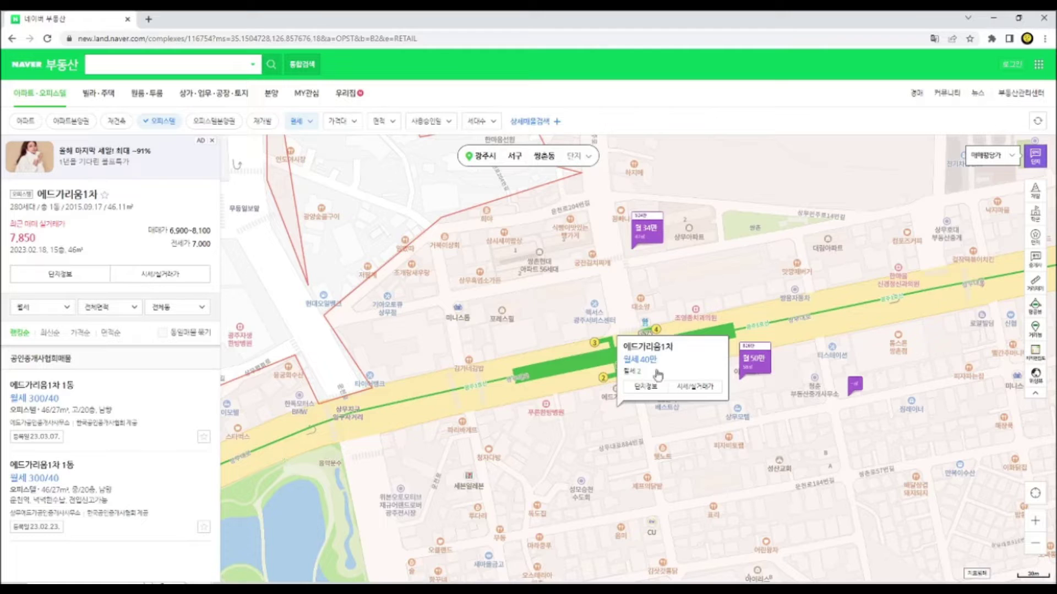
click(119, 397)
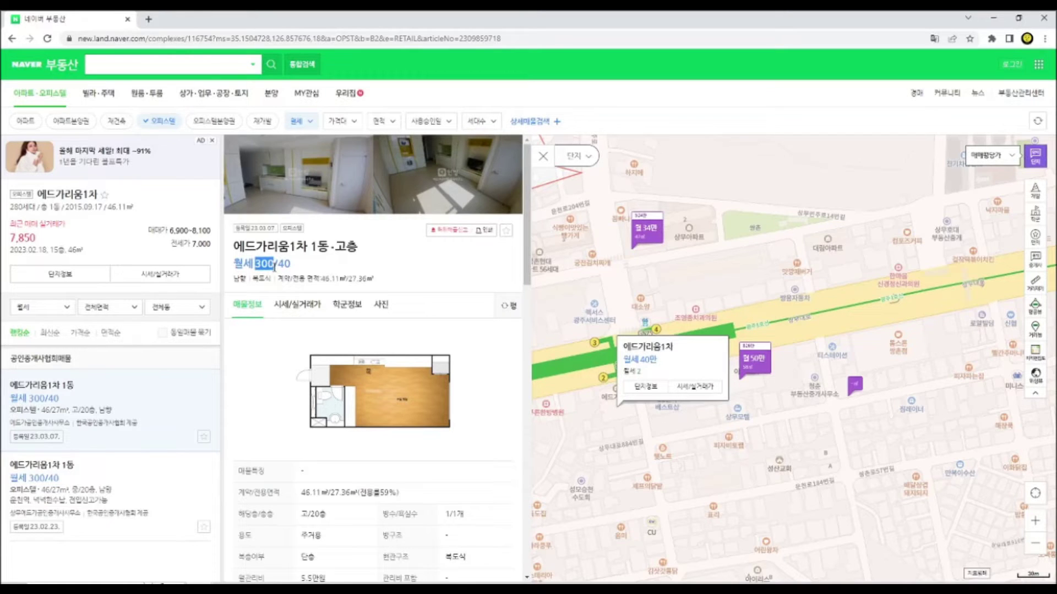
click(274, 267)
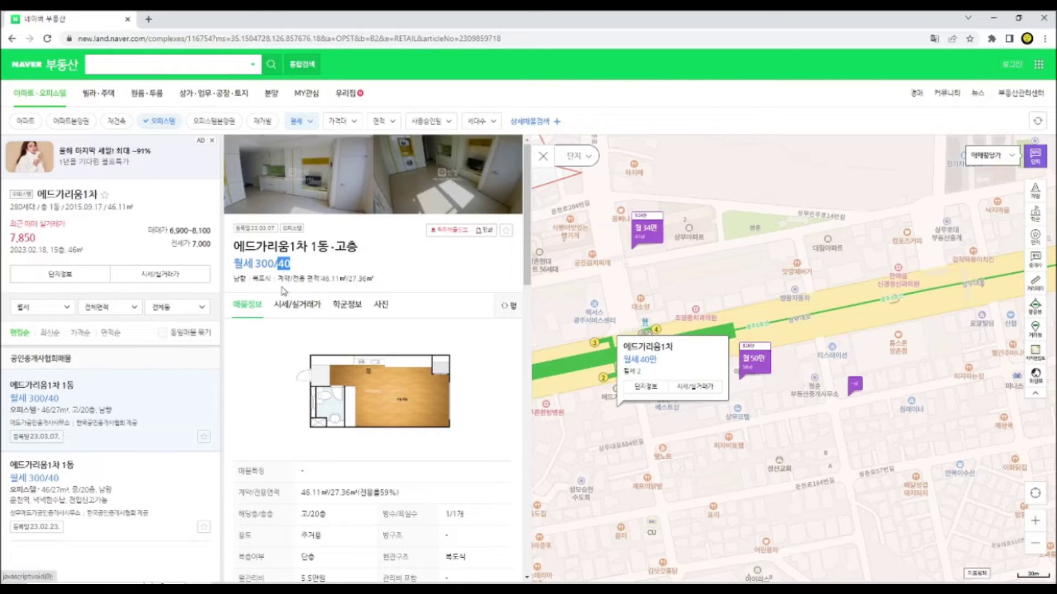
Page through the listing's photos, view its areas in 평, and return to the map
click(276, 194)
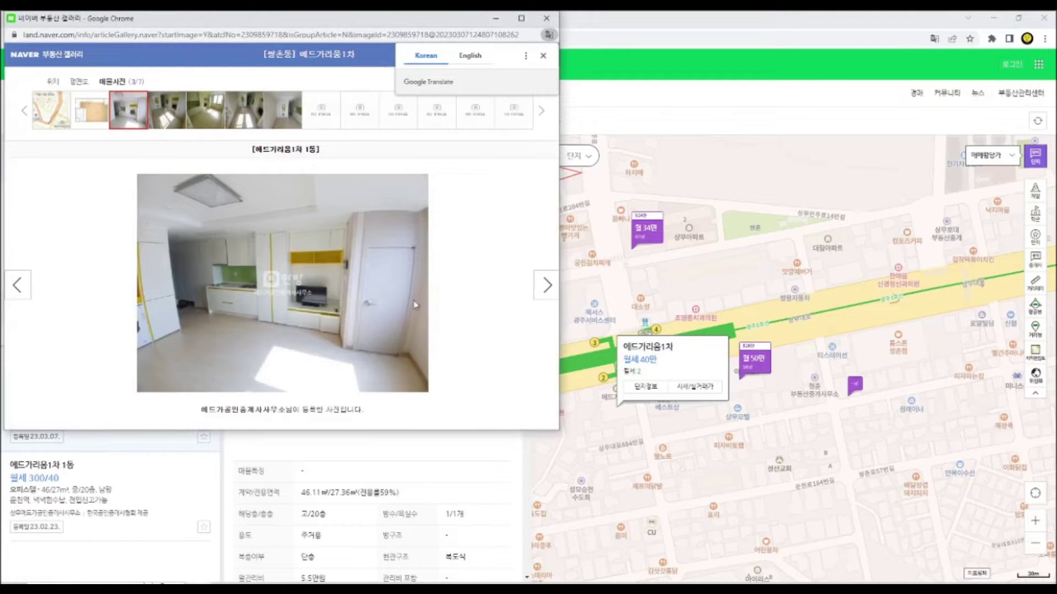
click(546, 285)
click(548, 286)
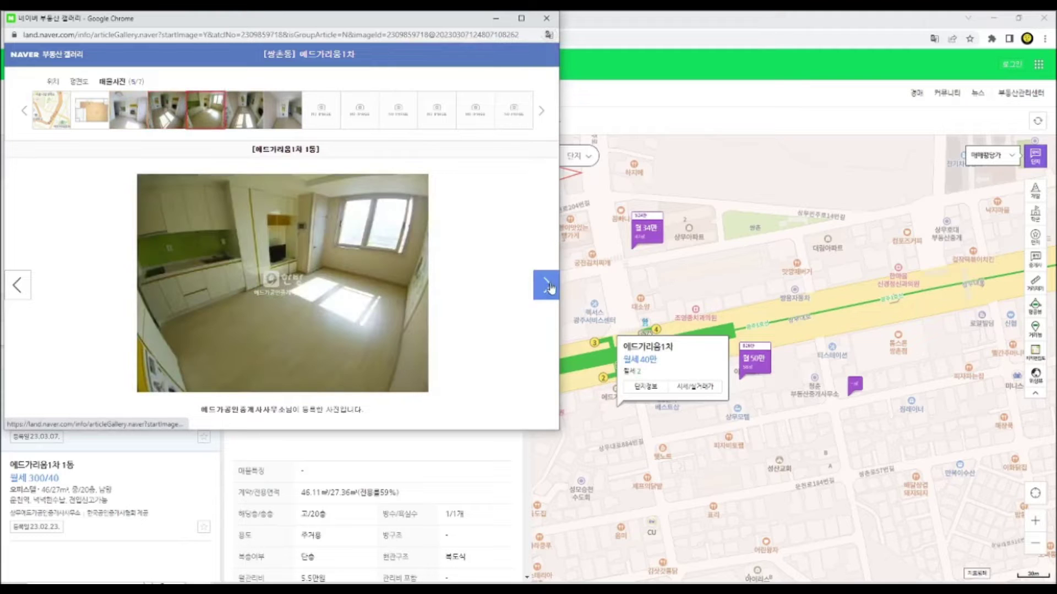
click(547, 18)
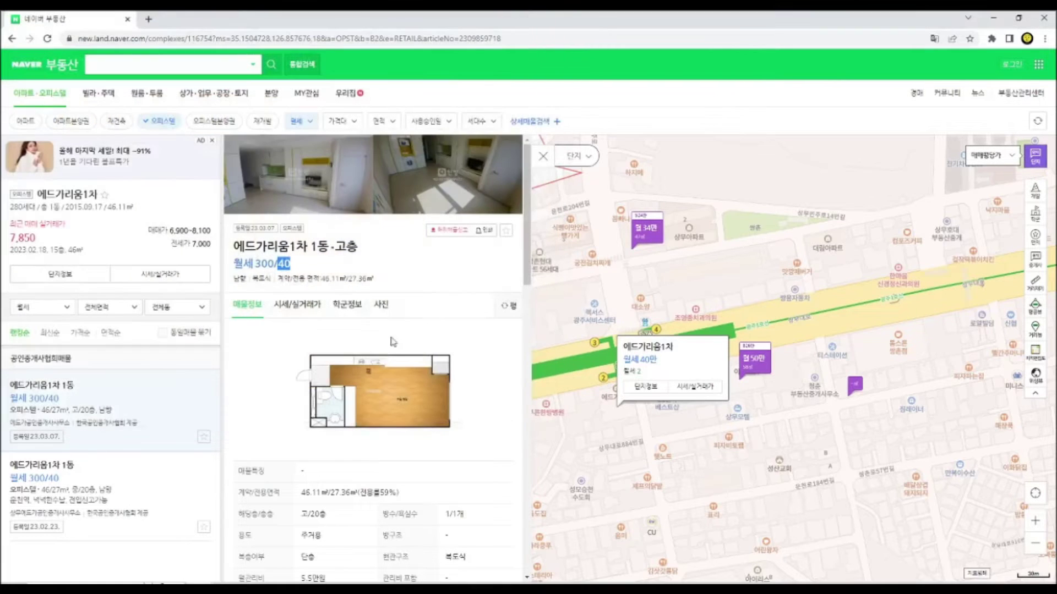
click(511, 308)
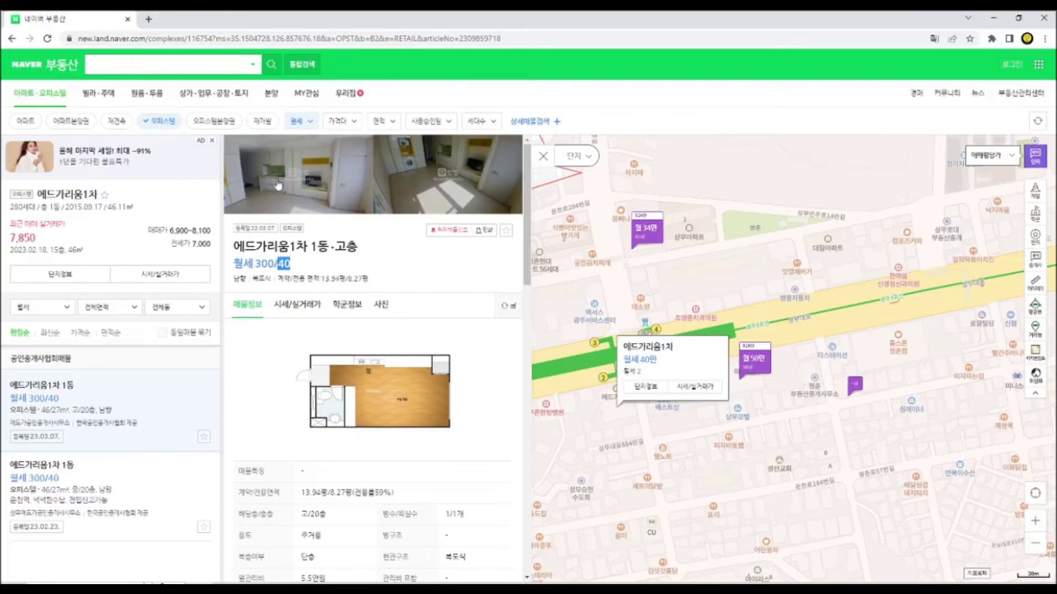
click(404, 252)
key(alt+Left)
Cap the deposit at 5천만 around 치평동, then switch to the 원룸·투룸 listings
scroll(341, 308, down, 1)
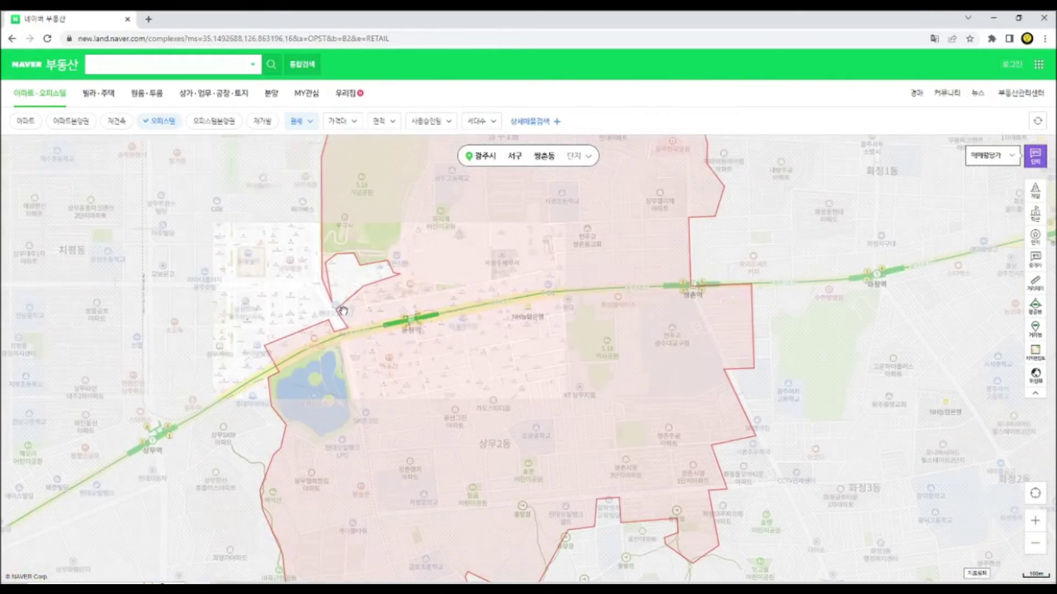
drag(342, 312, 523, 402)
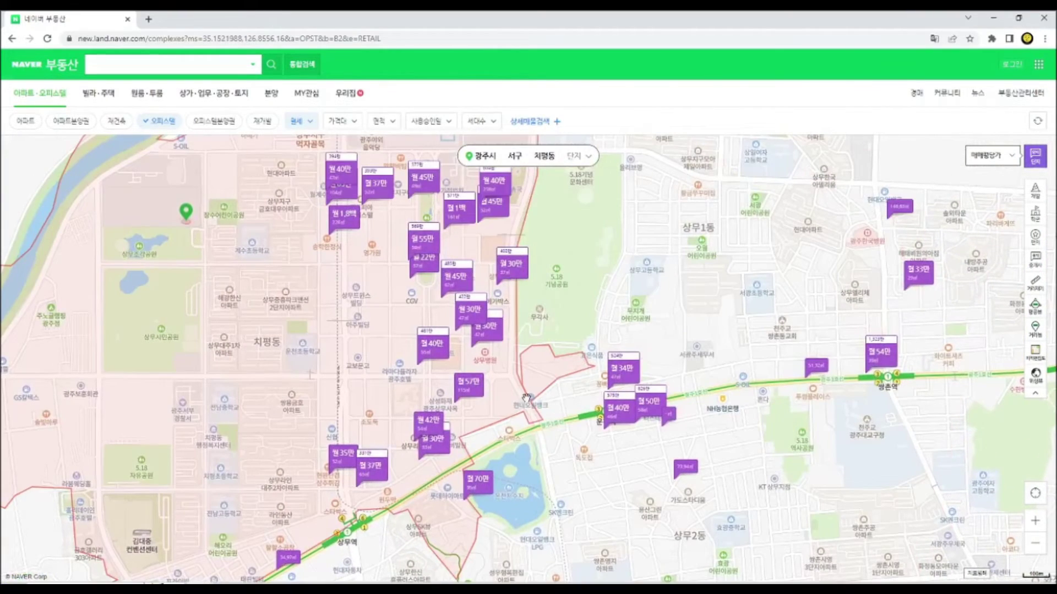
click(357, 125)
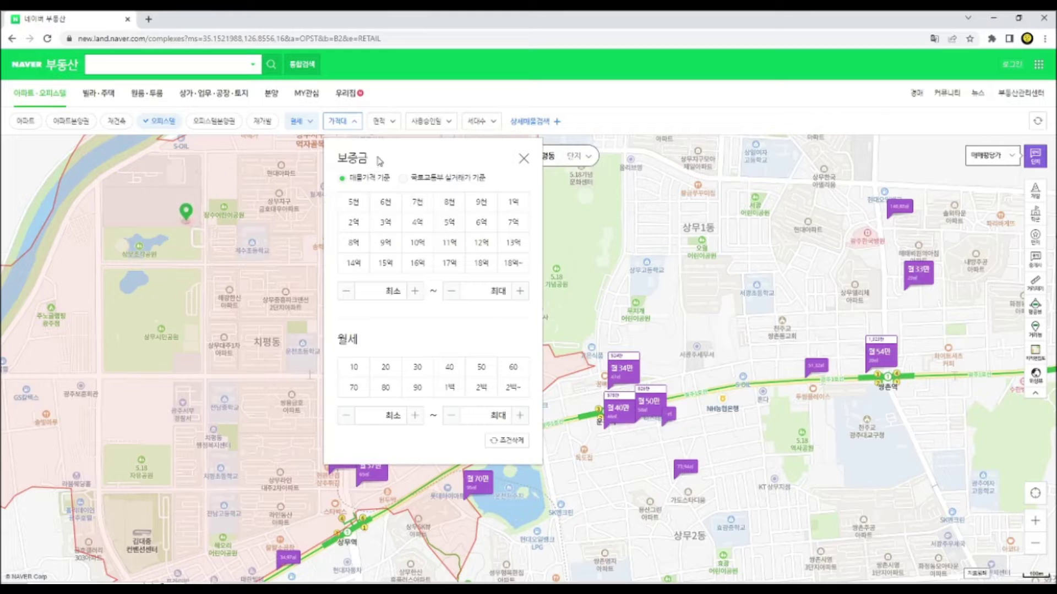
drag(379, 161, 339, 155)
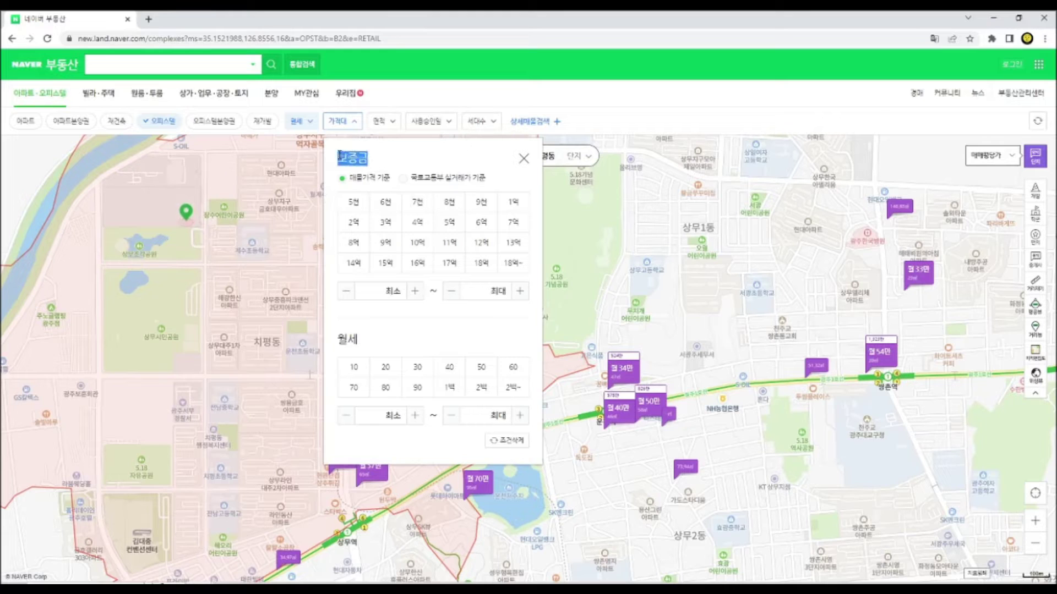
drag(366, 351, 337, 348)
click(370, 345)
drag(352, 337, 338, 339)
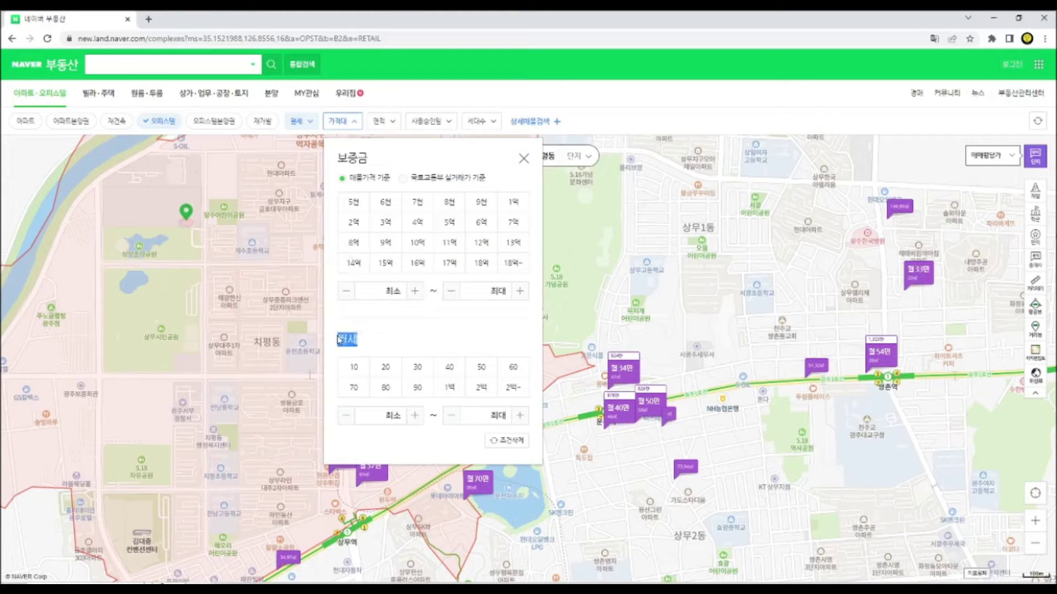
click(424, 340)
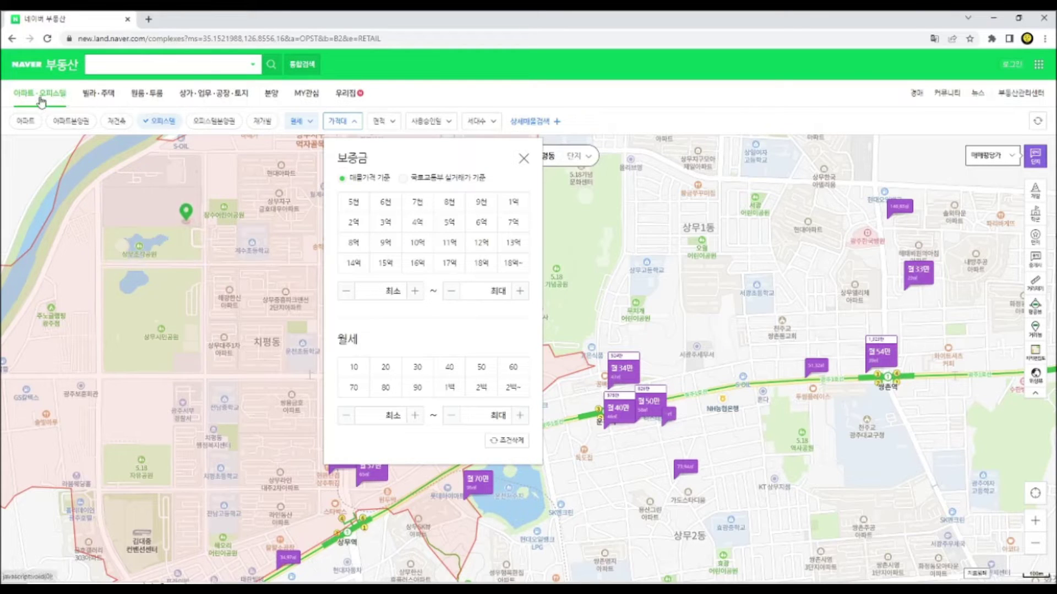
click(354, 204)
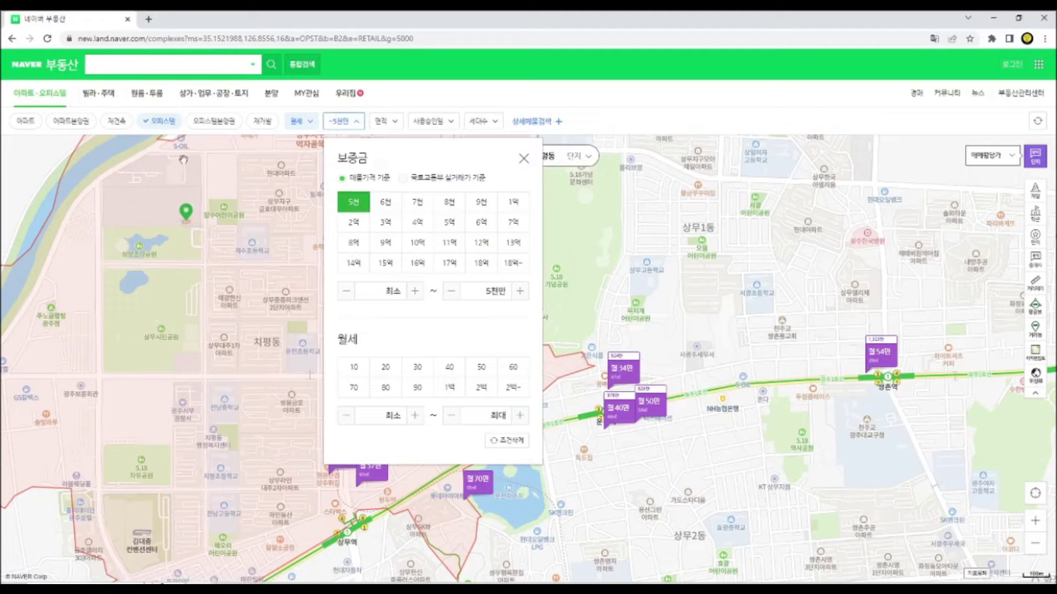
click(145, 97)
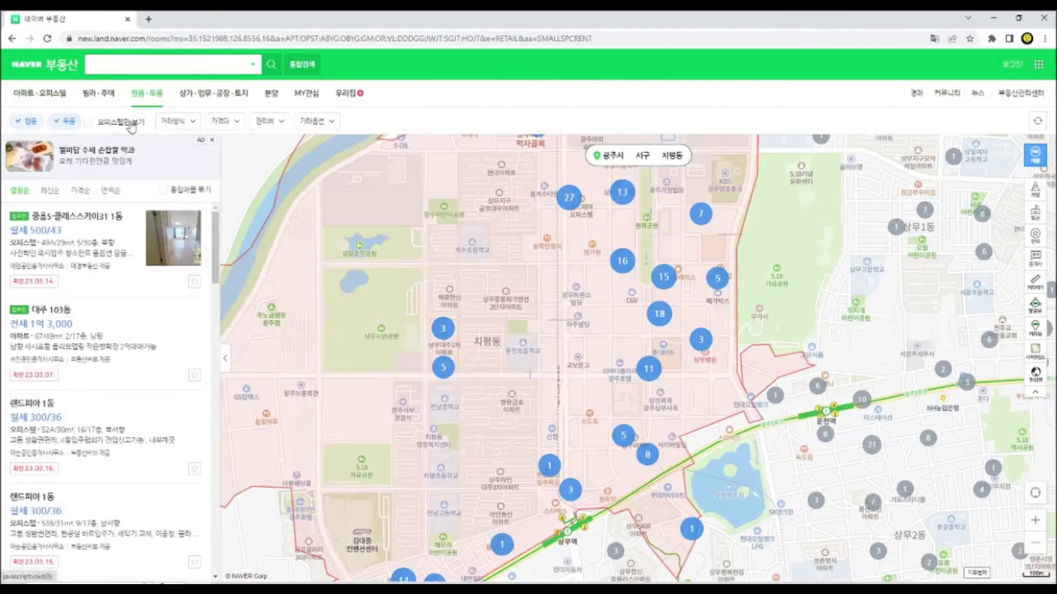
drag(741, 522, 731, 493)
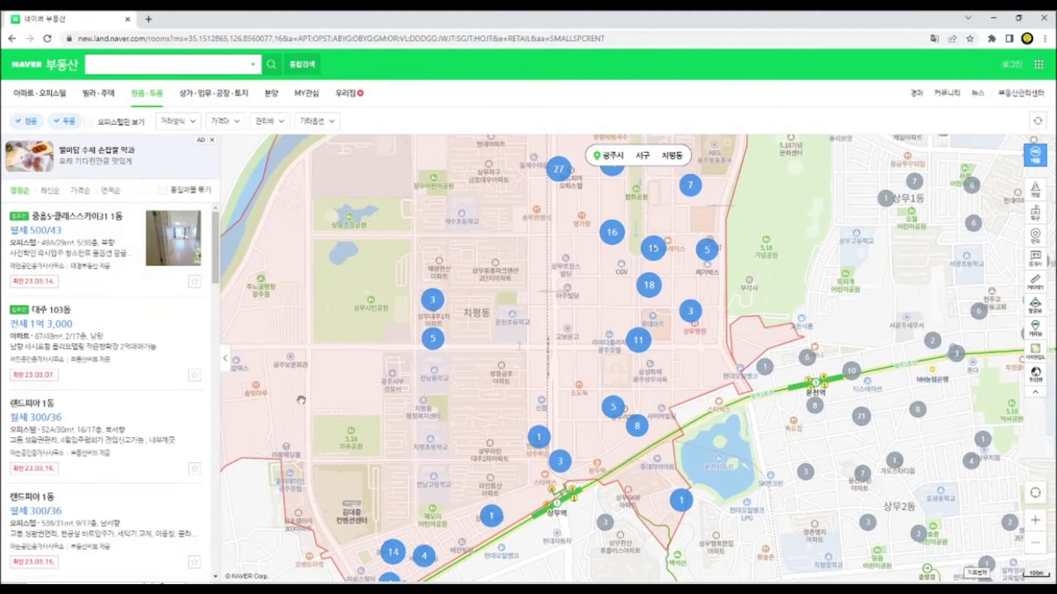
Check the 5 and 3 listing clusters and restrict the deal type to 월세
click(432, 339)
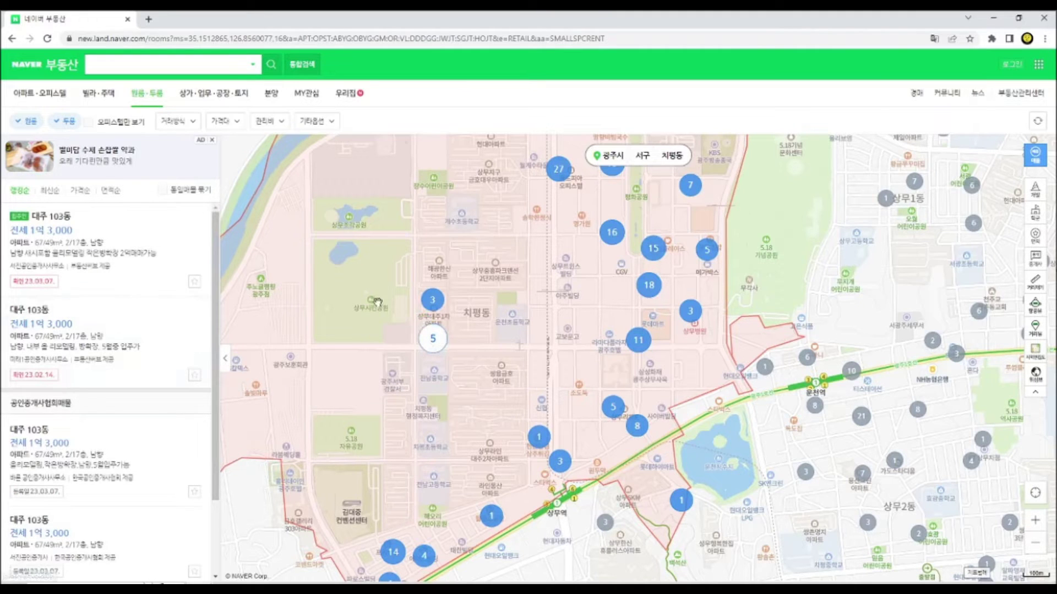
click(432, 300)
click(177, 124)
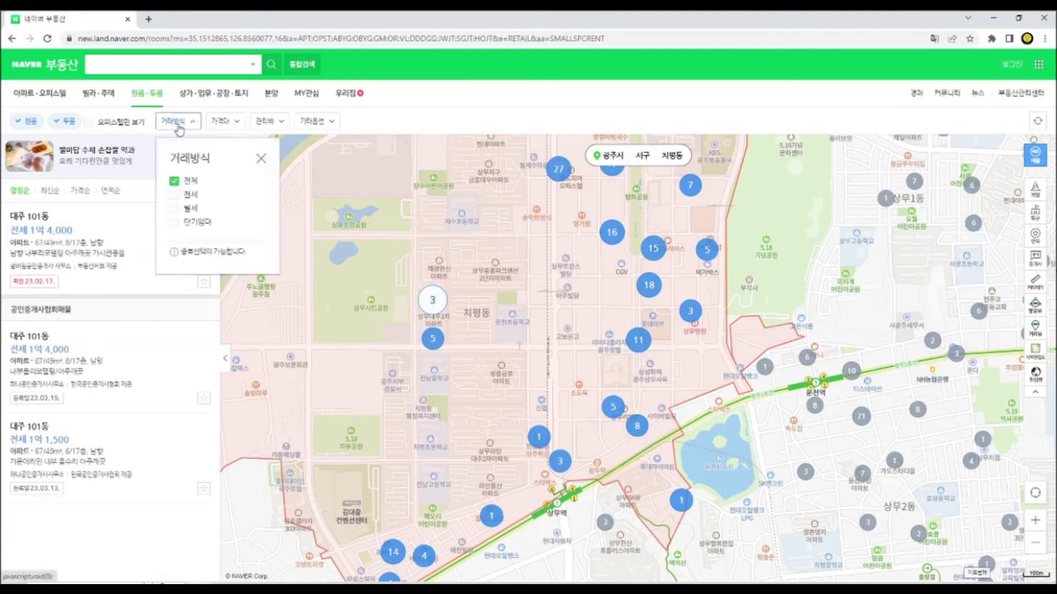
click(190, 208)
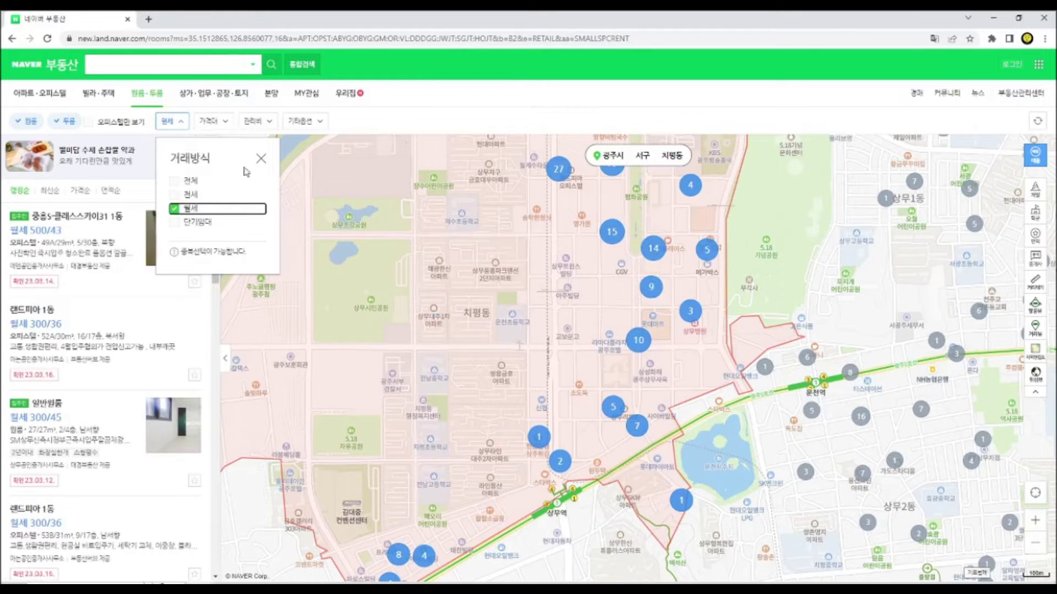
click(260, 159)
Scroll the 월세 list from 500/43 and 300/36, and bring up the price filter
scroll(95, 511, down, 3)
scroll(94, 510, down, 4)
scroll(45, 386, down, 2)
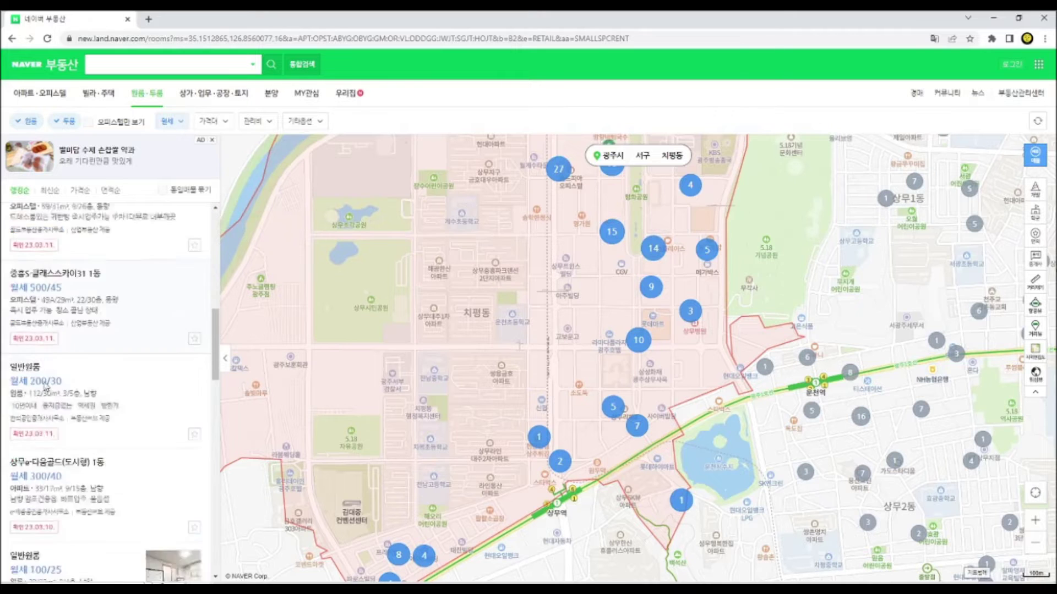
click(211, 121)
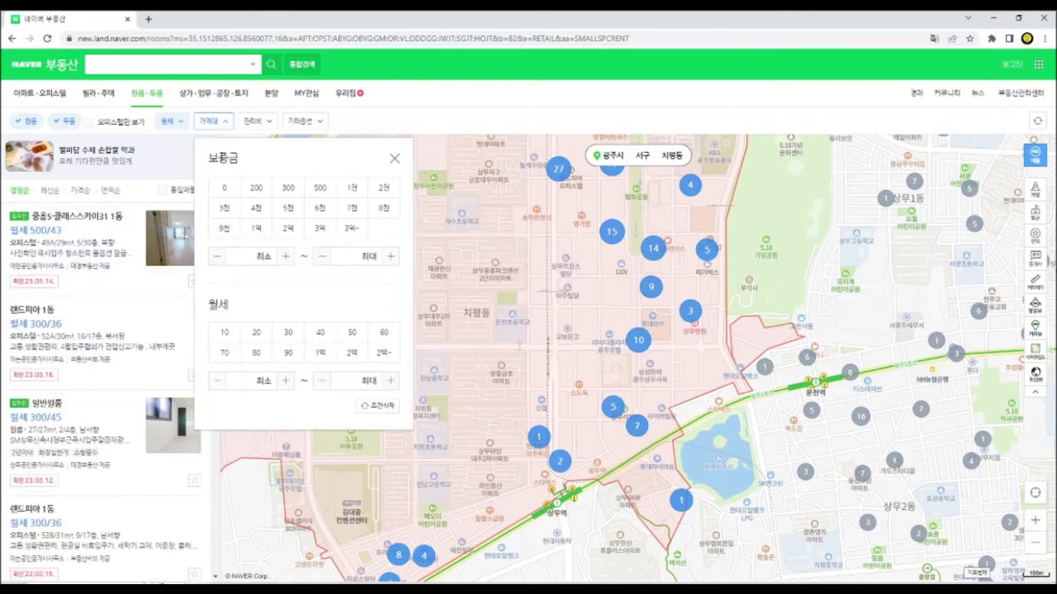
Limit the deposit to 500 or less, re-applying it after reviewing the listings
click(316, 194)
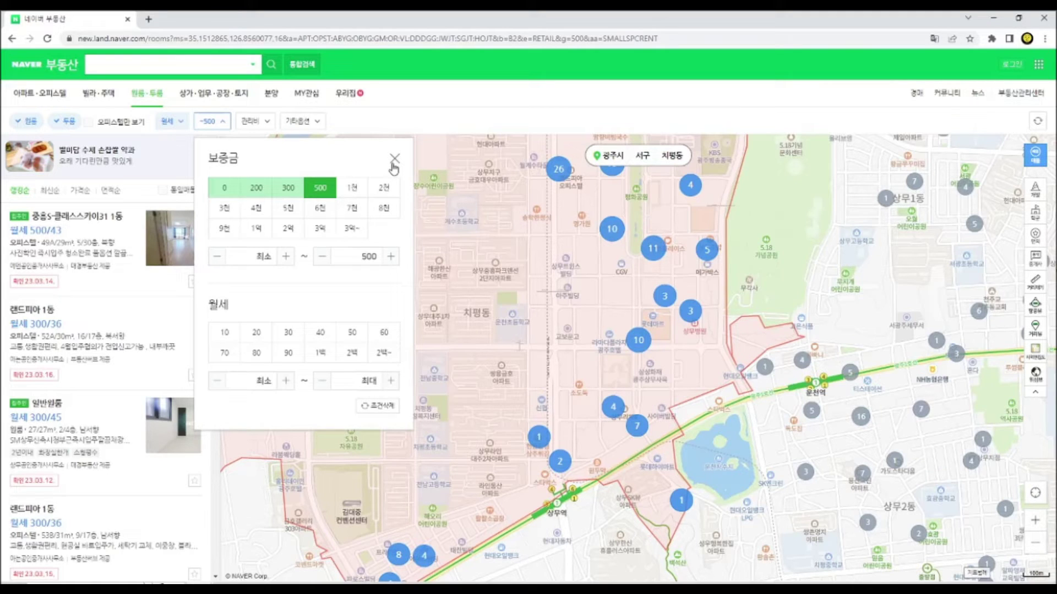
click(328, 190)
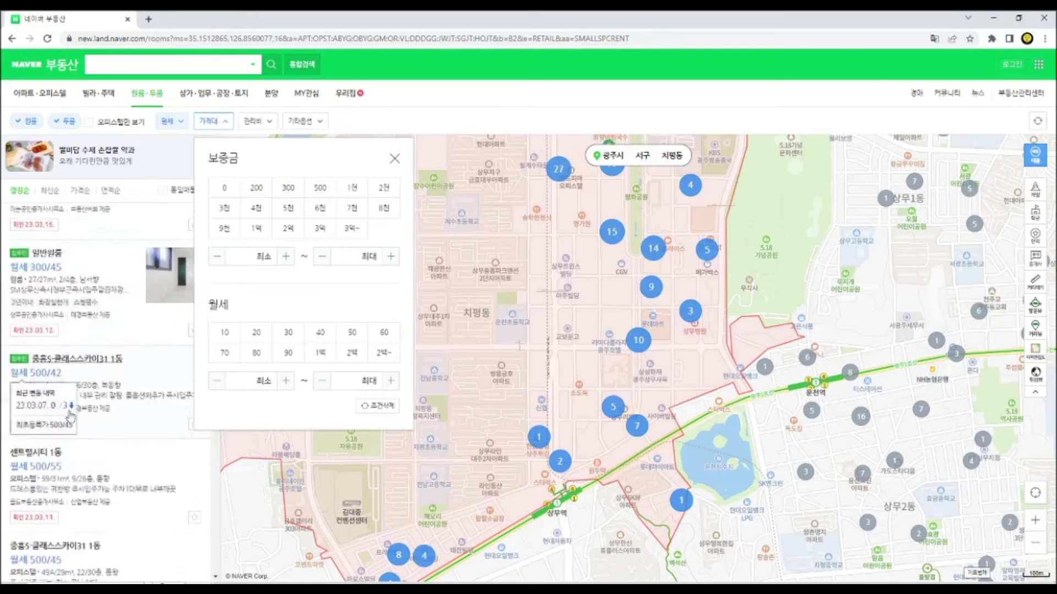
scroll(75, 425, down, 3)
scroll(76, 425, down, 10)
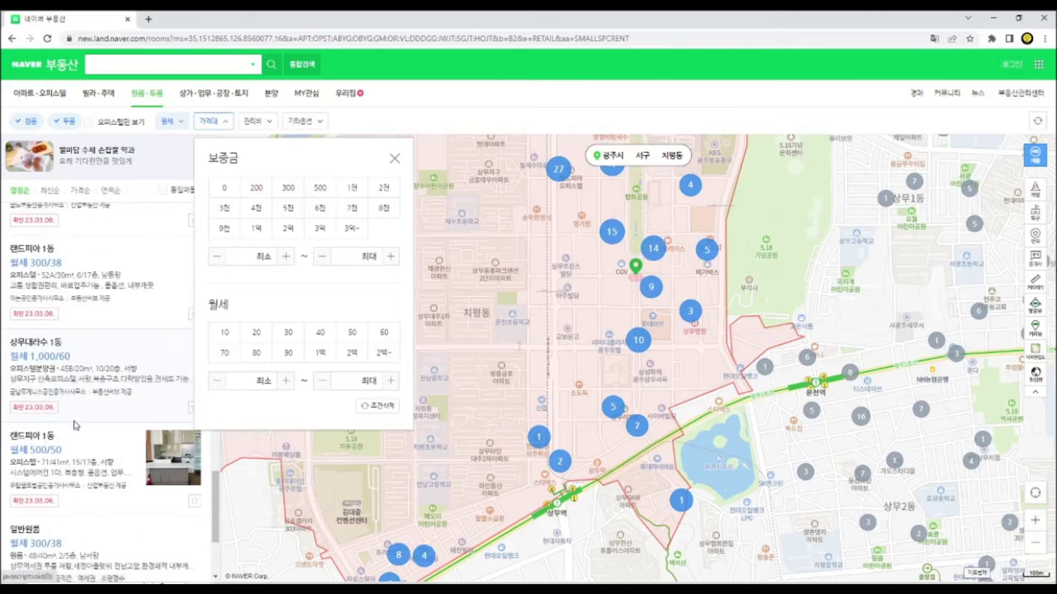
scroll(77, 429, down, 5)
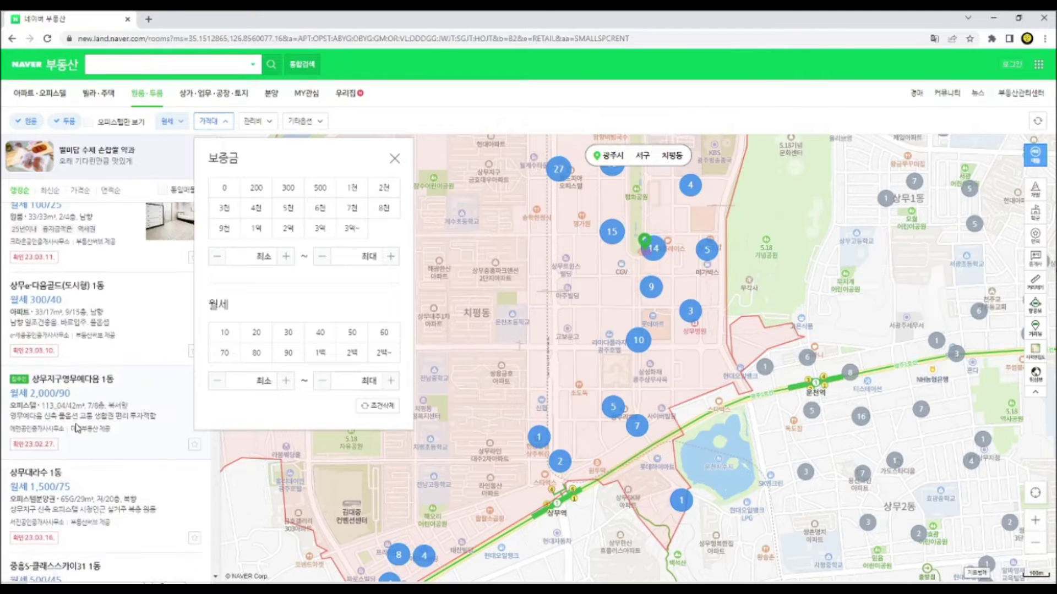
click(320, 188)
scroll(107, 406, down, 5)
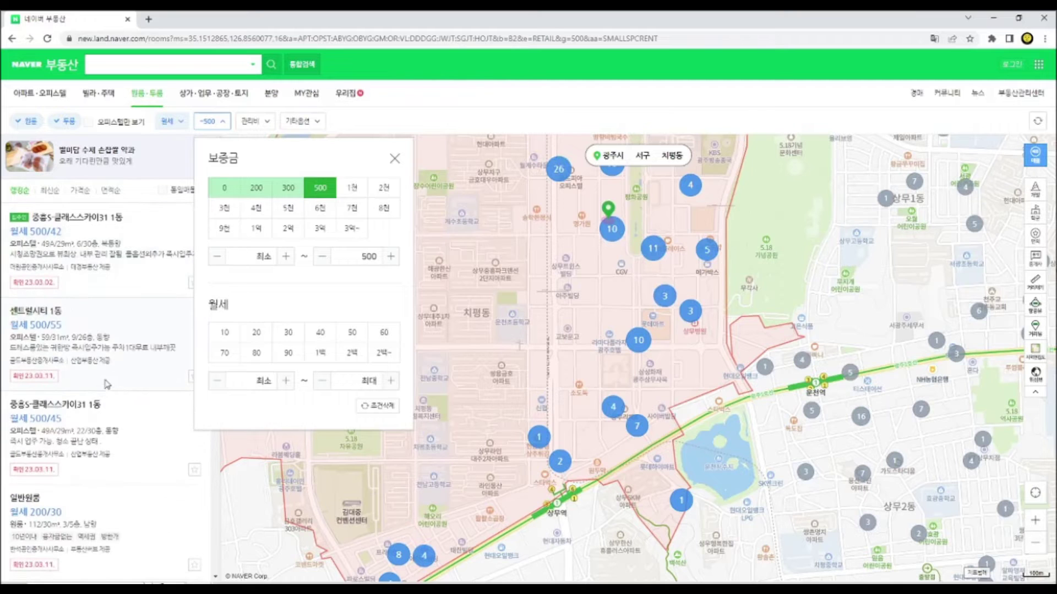
scroll(110, 352, up, 3)
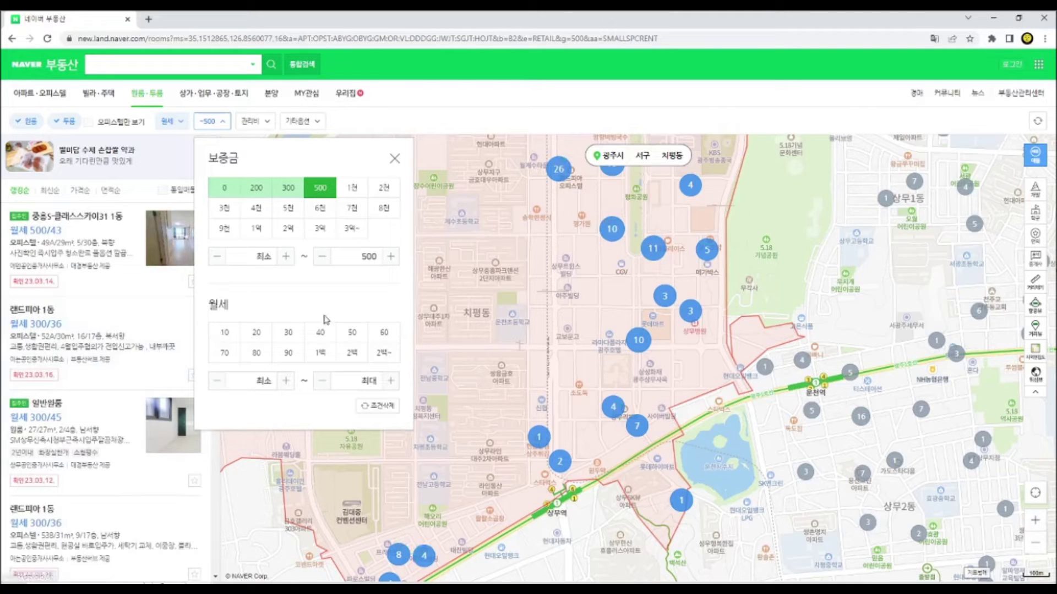
Cap the monthly rent at 40만 and close the price filter
click(321, 332)
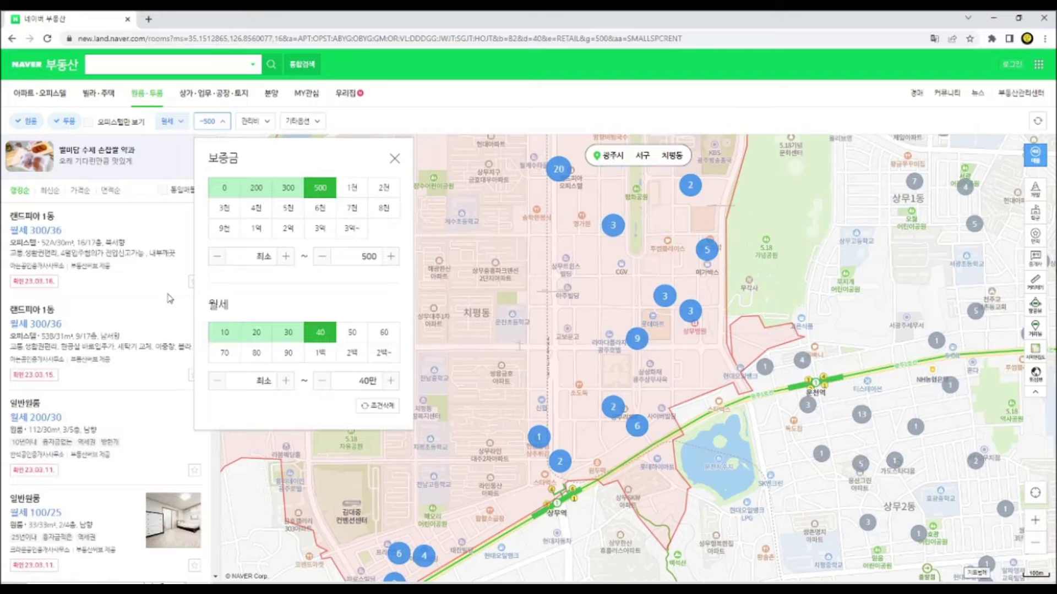
scroll(81, 281, down, 10)
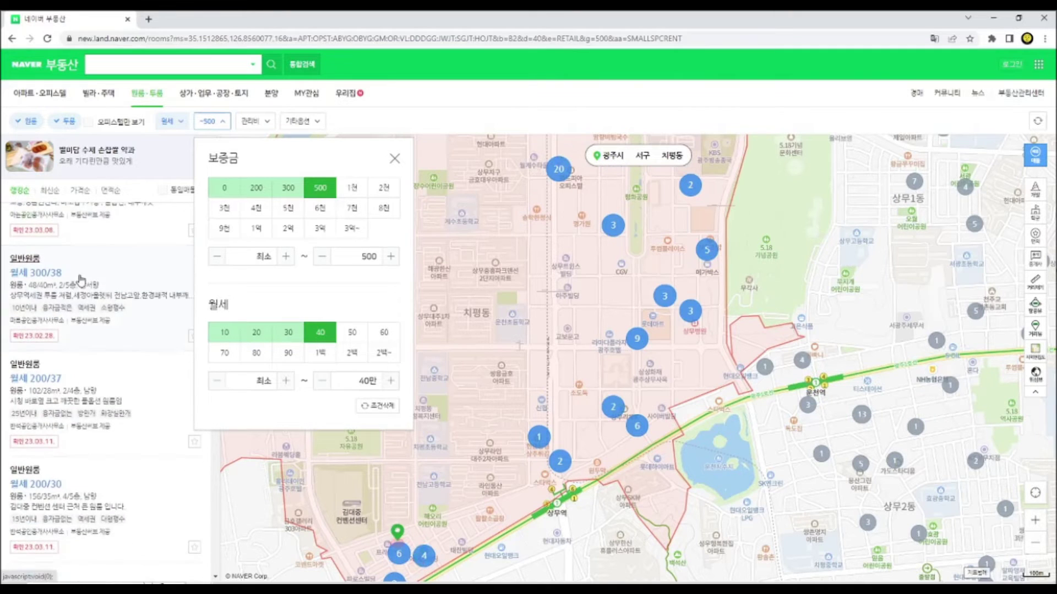
scroll(81, 280, down, 3)
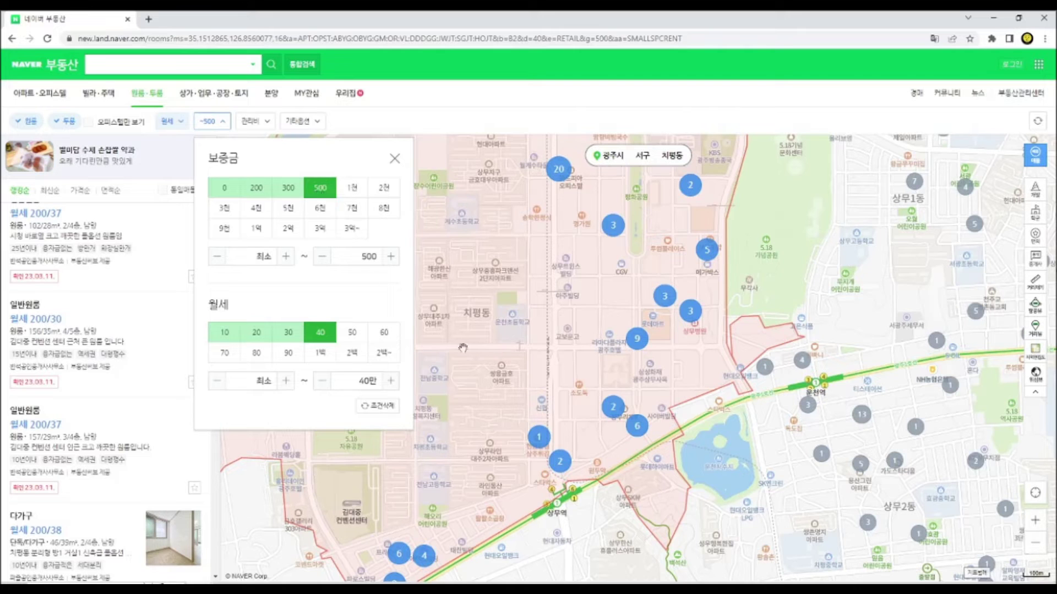
click(395, 159)
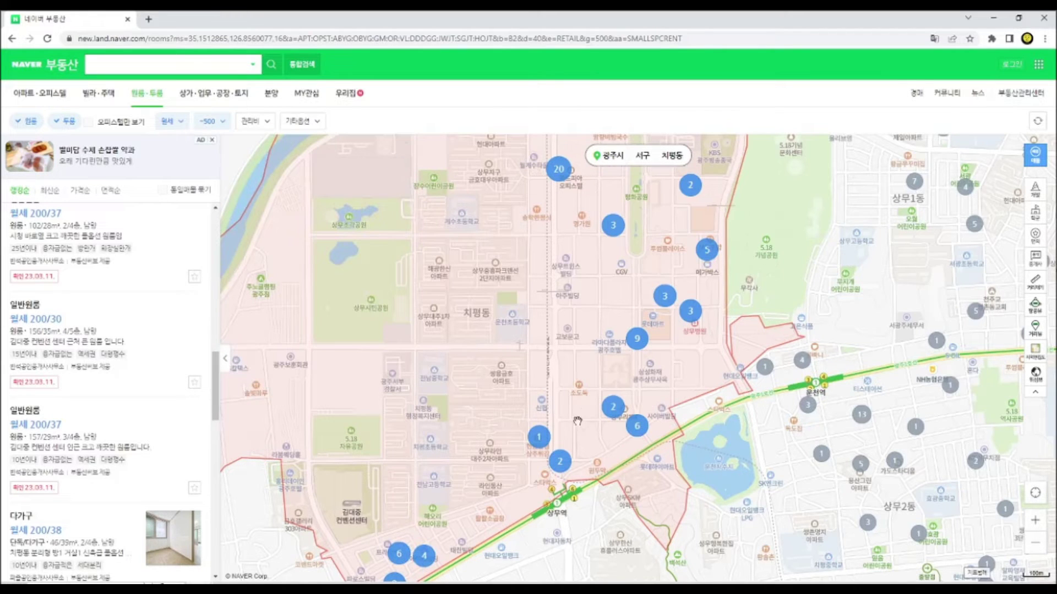
Open the 13-listing cluster and page through the first listing's photo gallery
drag(604, 408, 465, 328)
click(758, 273)
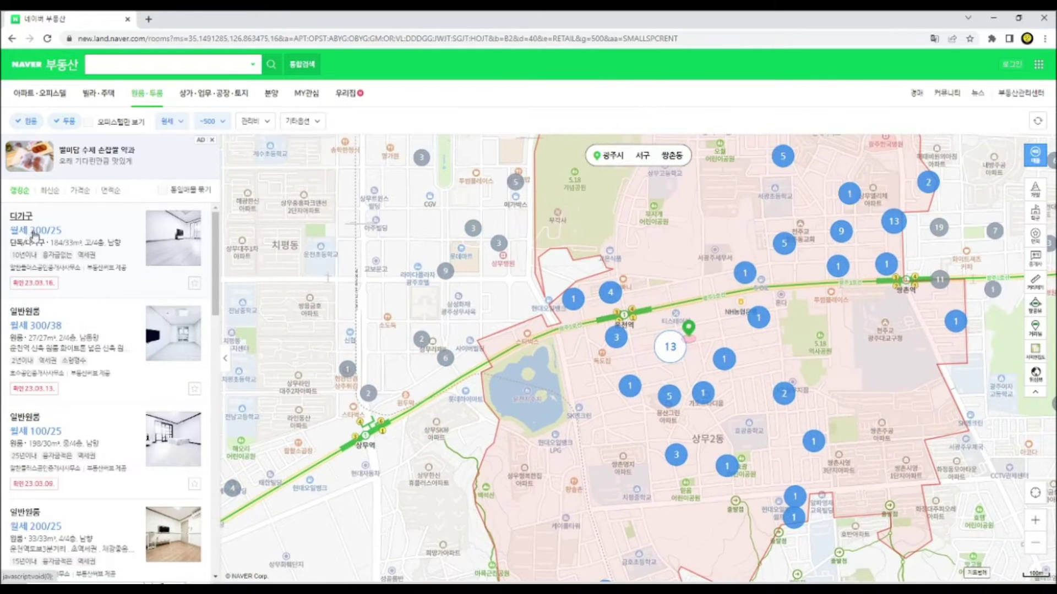
click(172, 240)
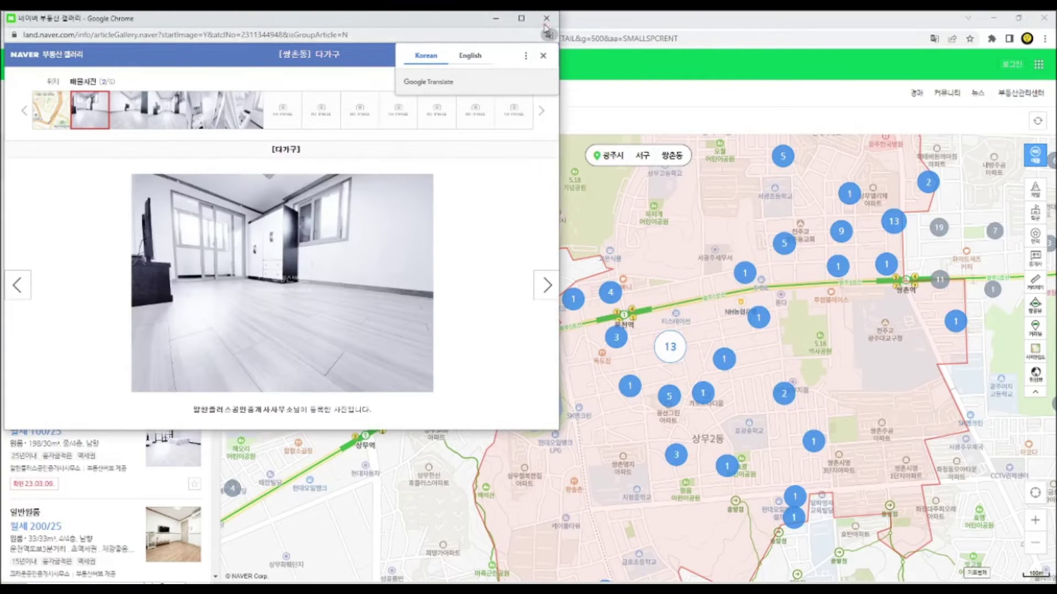
click(547, 285)
click(548, 292)
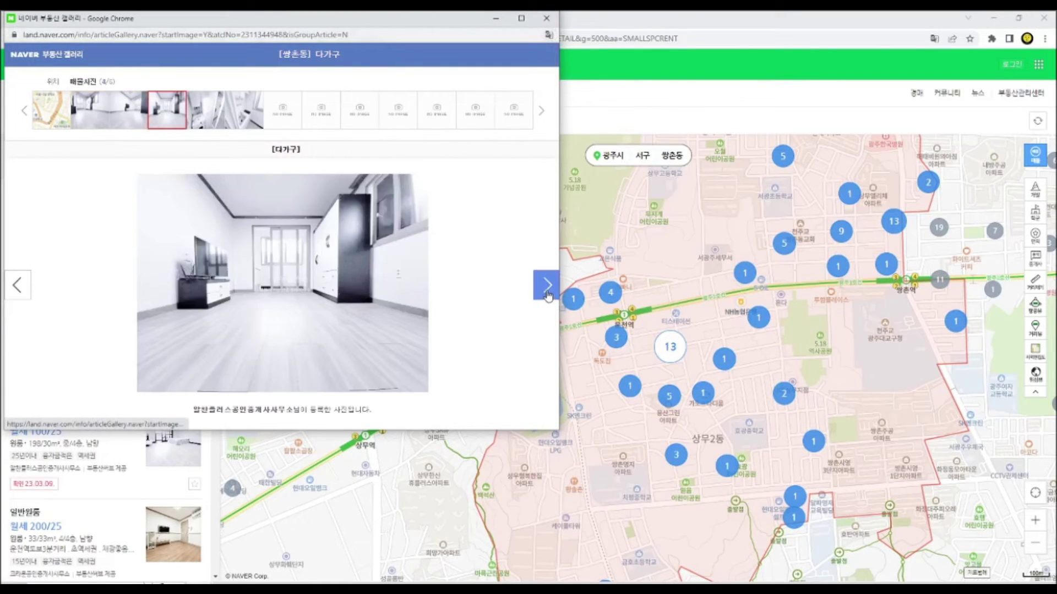
click(548, 292)
click(546, 18)
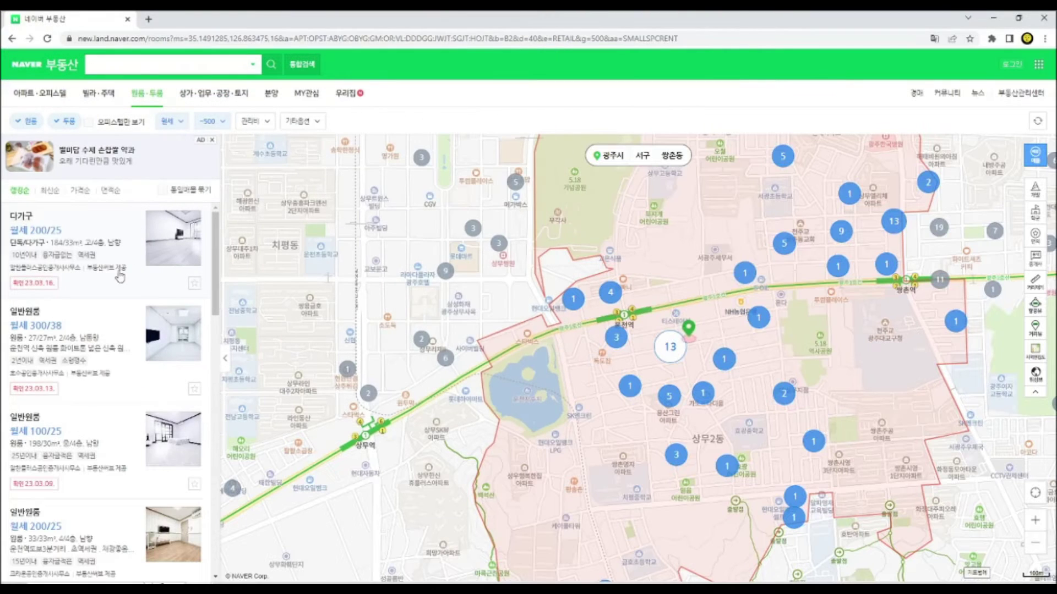
Open the 다가구 월세 200/25 listing and toggle its areas between ㎡ and 평
click(115, 242)
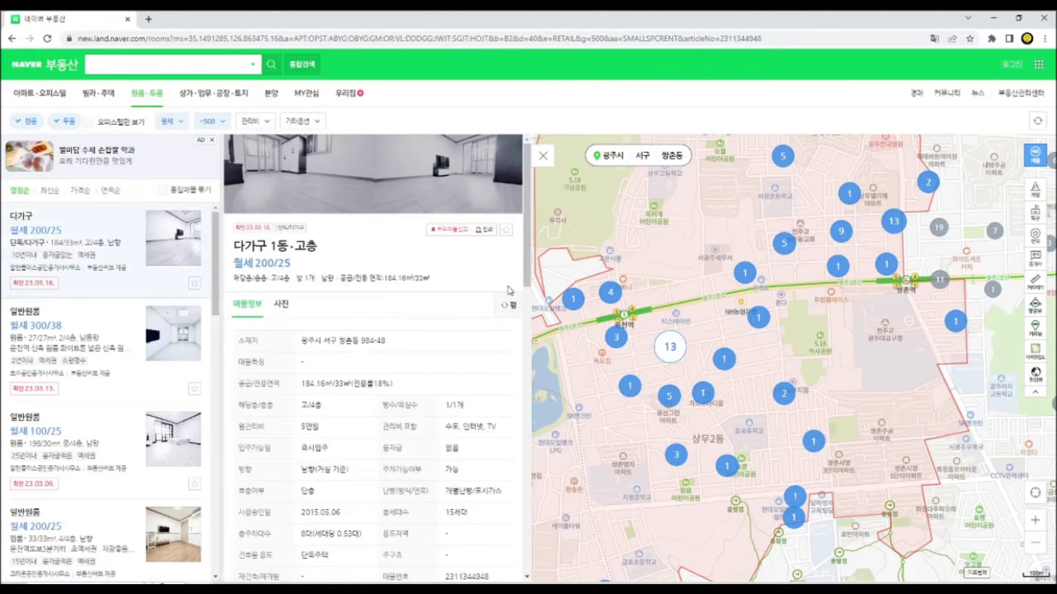
click(515, 307)
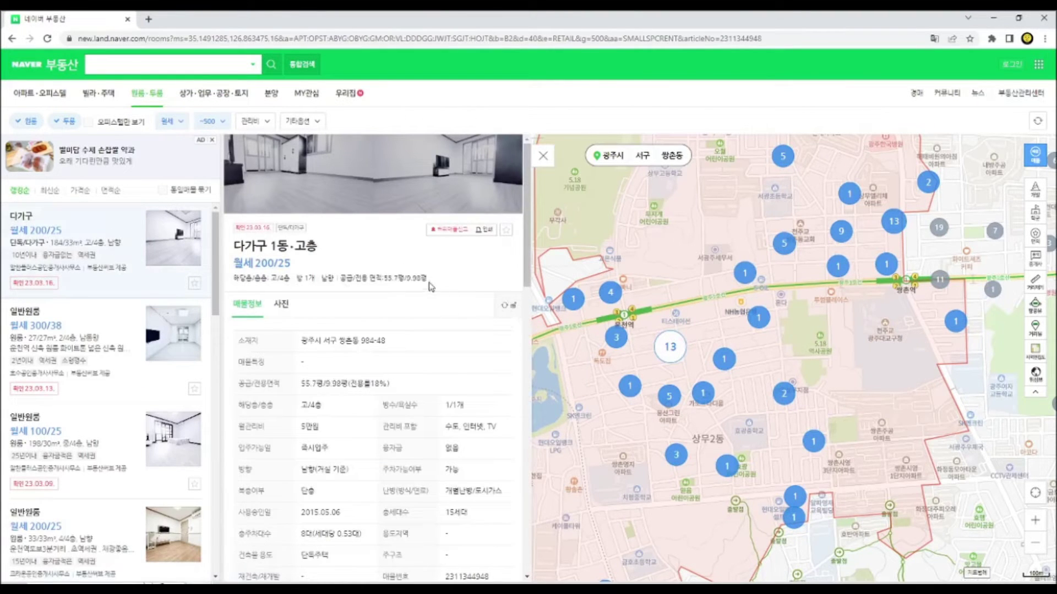
drag(428, 278, 411, 279)
click(403, 277)
click(505, 307)
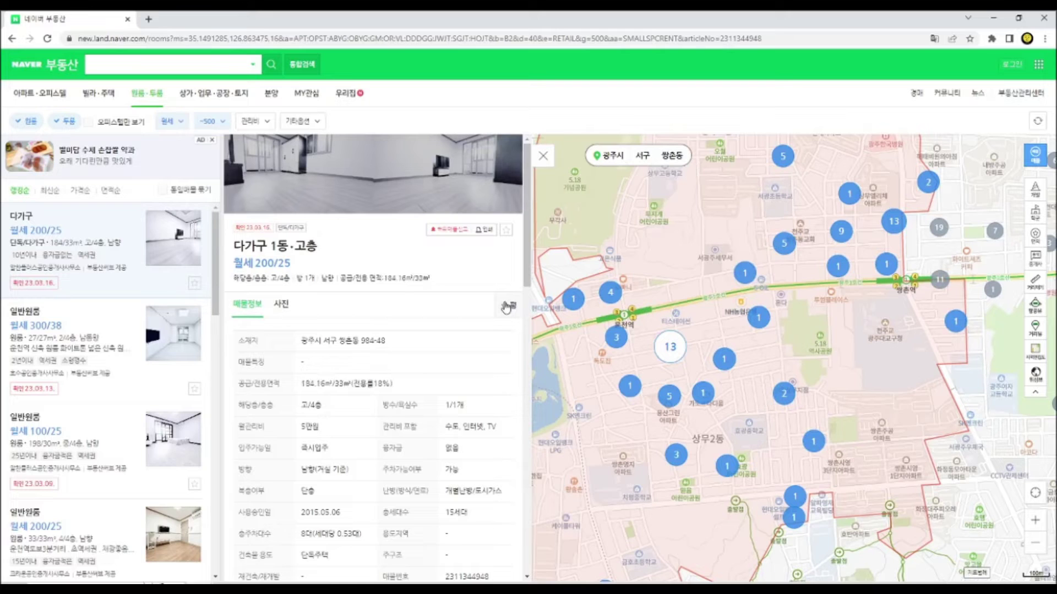
Review the 일반원룸 월세 100/25 listing's details, then pan toward 상무2동
click(117, 431)
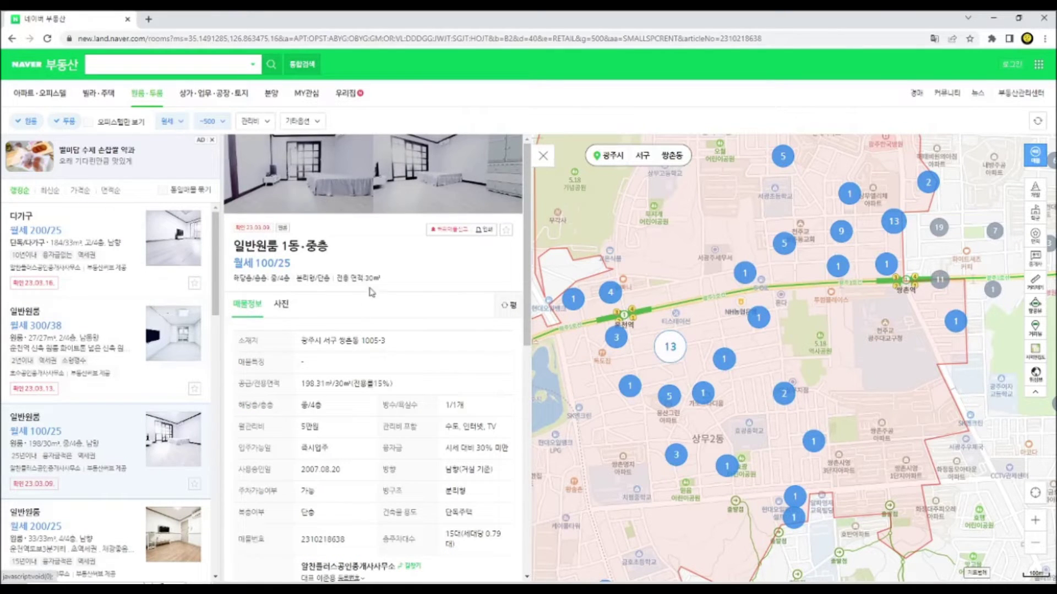
scroll(451, 176, down, 3)
scroll(103, 528, down, 5)
scroll(97, 383, down, 5)
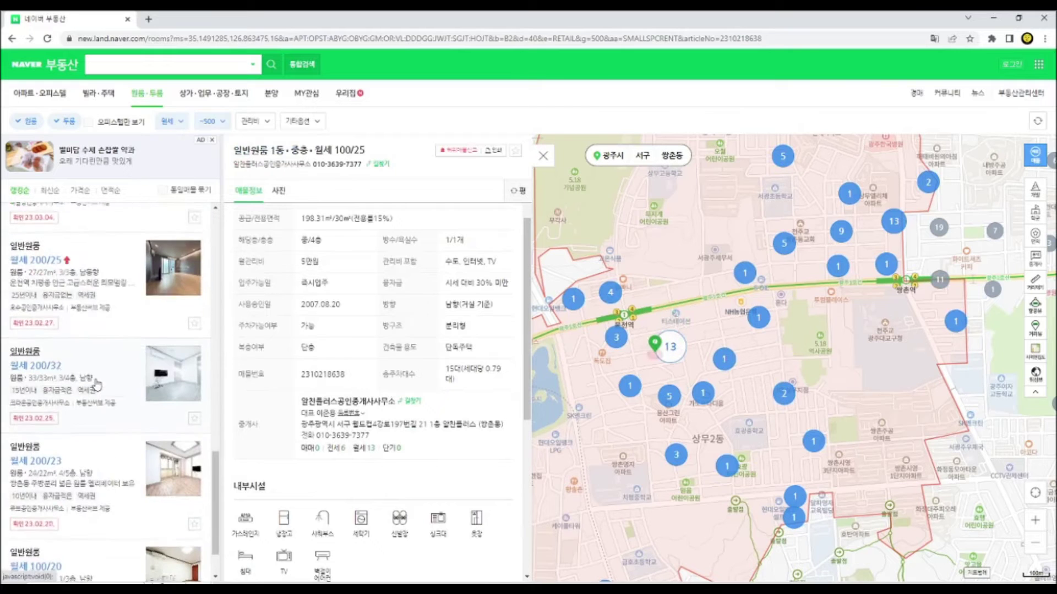
scroll(687, 337, up, 2)
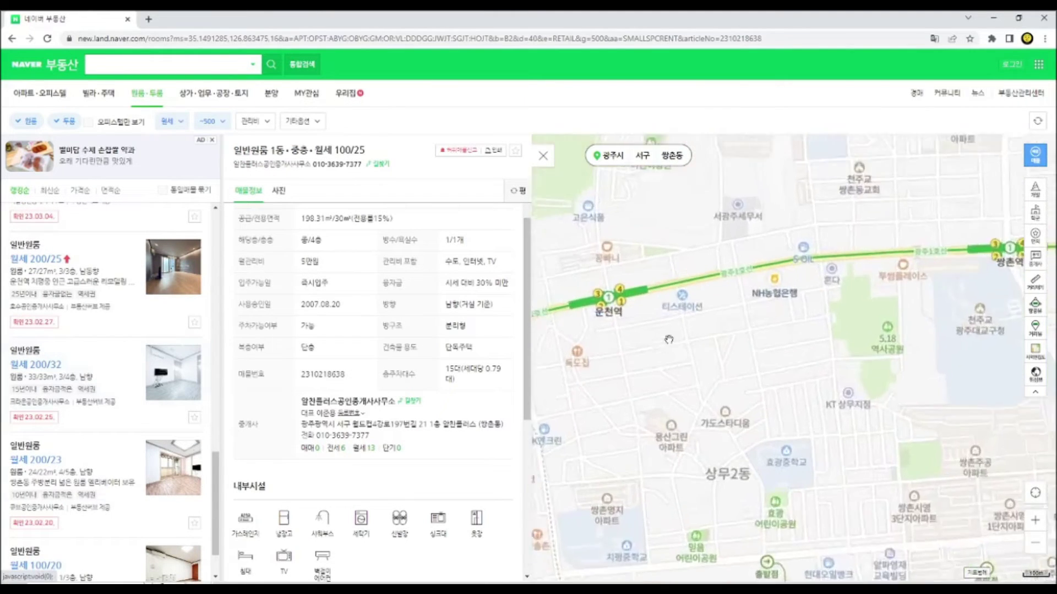
drag(892, 450, 783, 224)
Open the 일반원룸 월세 500/38 listing from a single map marker and highlight its price
click(693, 355)
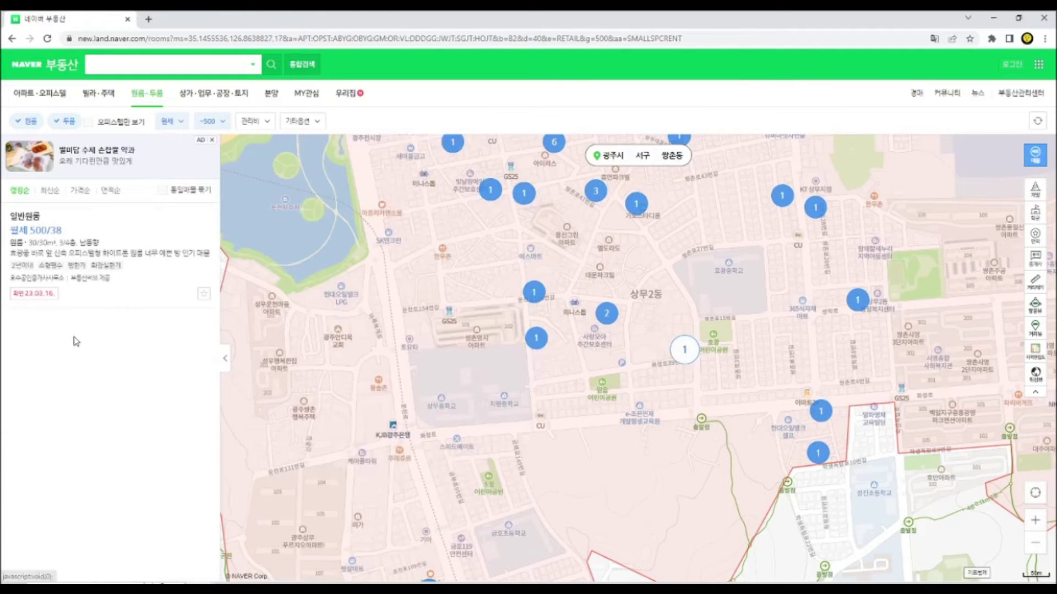
click(117, 248)
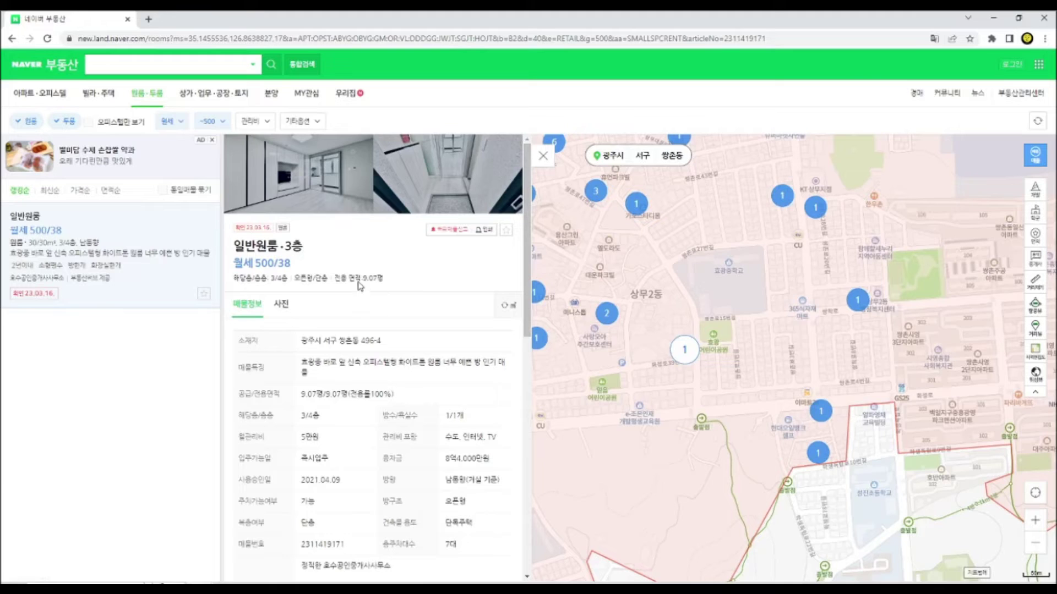
drag(272, 263, 256, 267)
click(287, 263)
double_click(283, 263)
Pan to the lake, view the 일반원룸 월세 300/38 listing from the 6 cluster, then recentre on 상무2동
drag(765, 320, 912, 491)
click(704, 316)
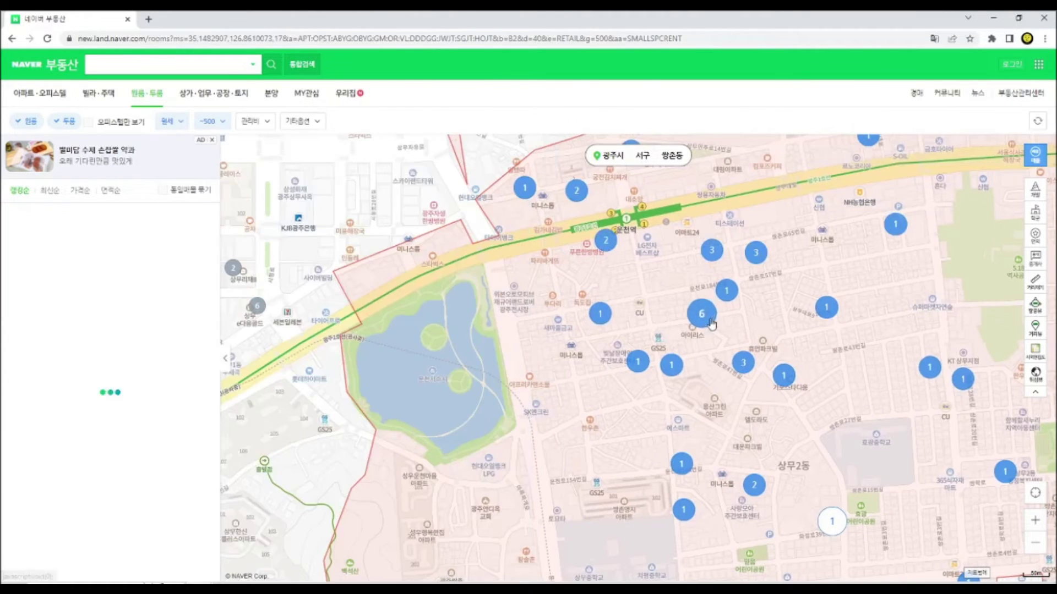
click(90, 234)
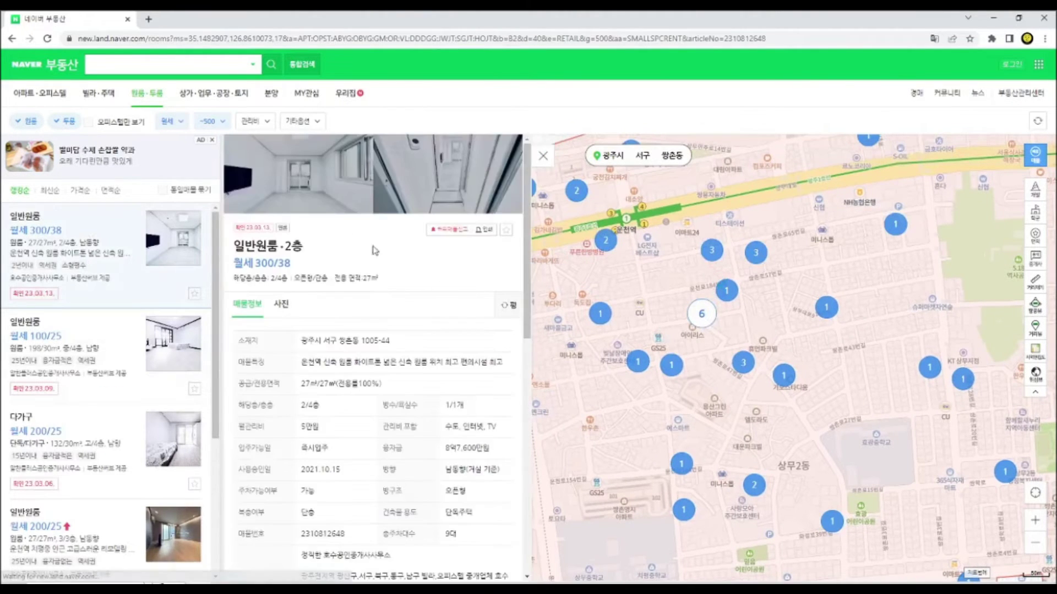
click(543, 156)
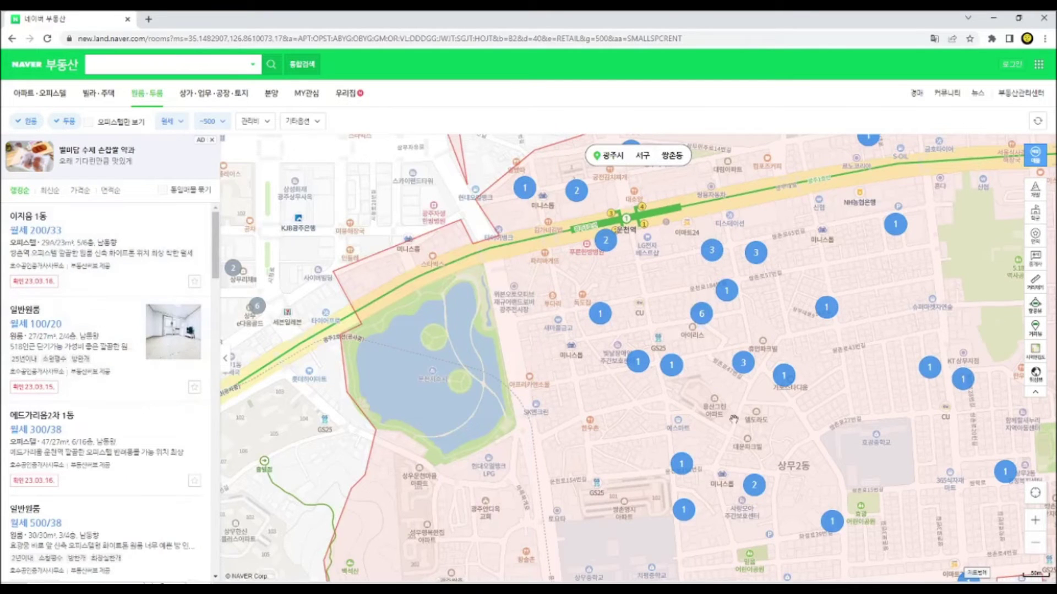
drag(737, 500, 673, 369)
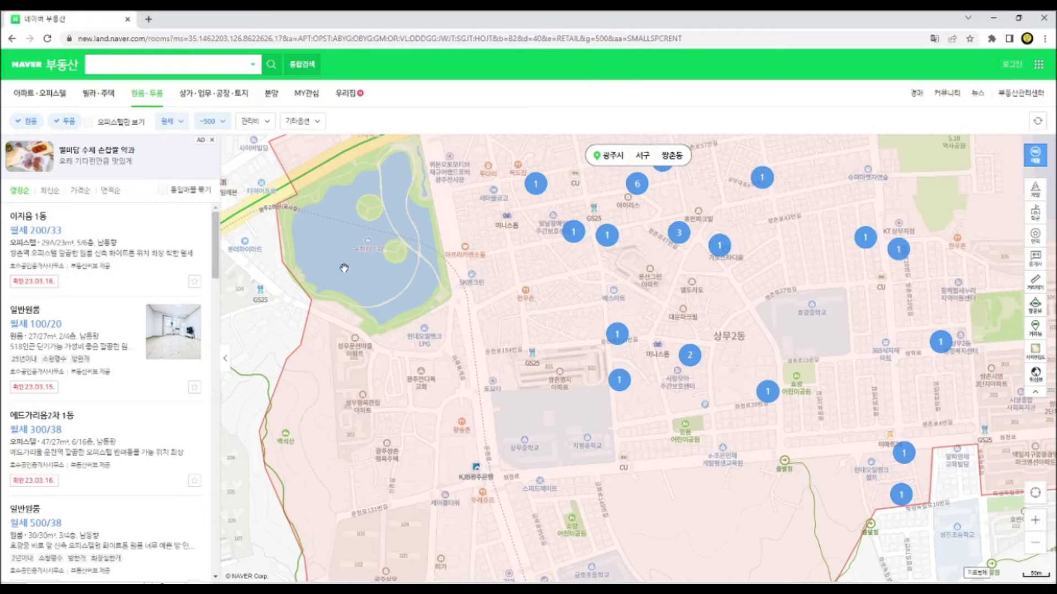
click(255, 123)
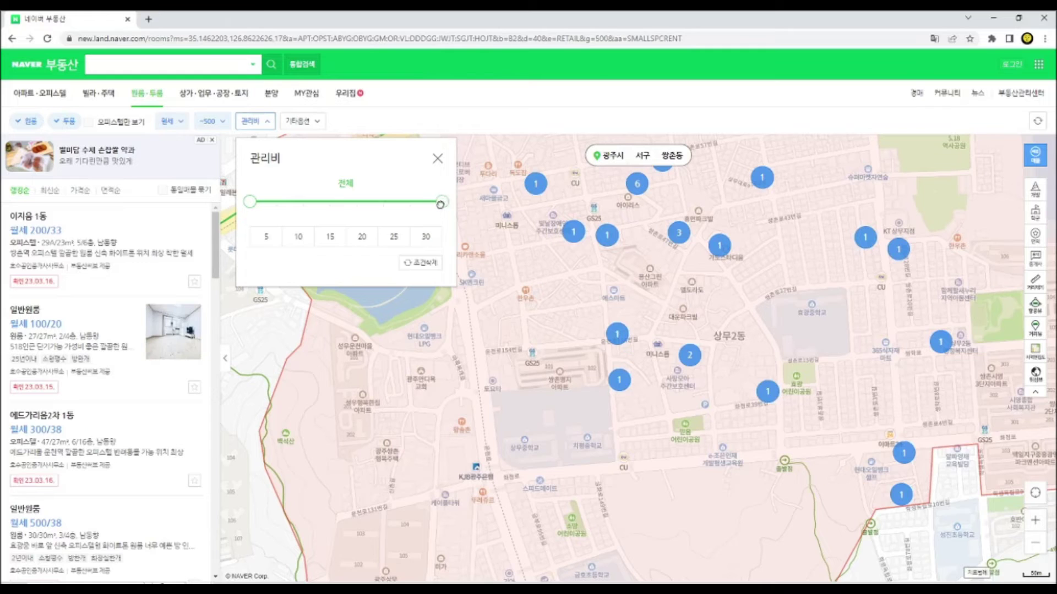
drag(440, 205, 365, 216)
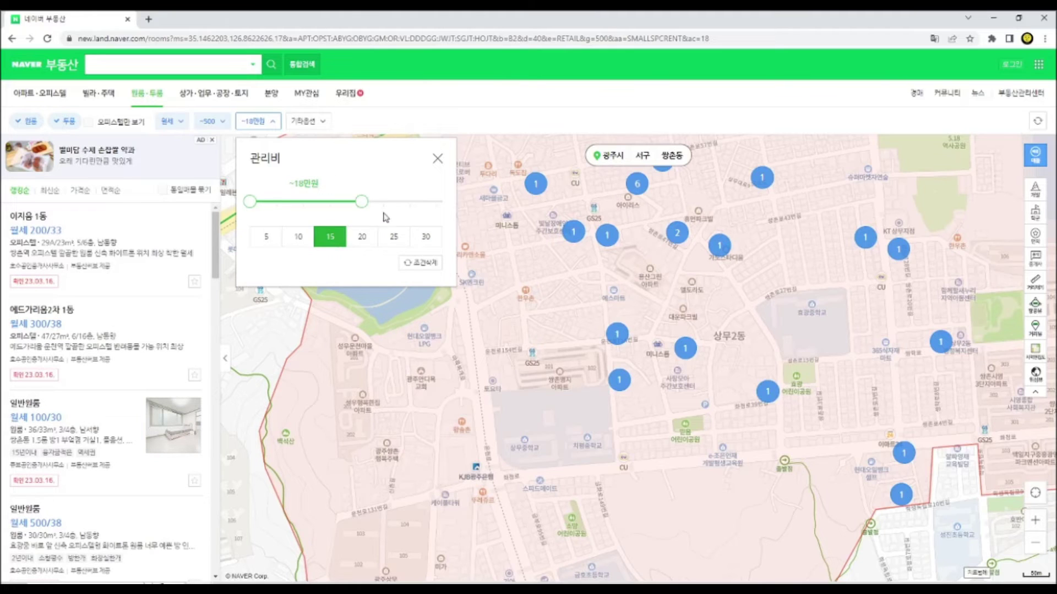
drag(361, 202, 435, 202)
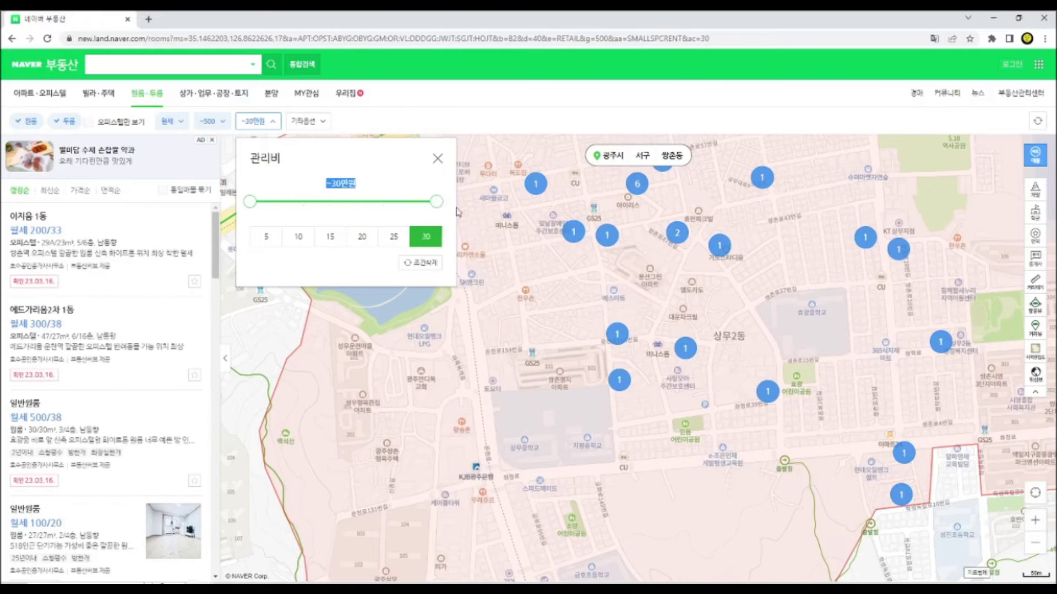
click(677, 383)
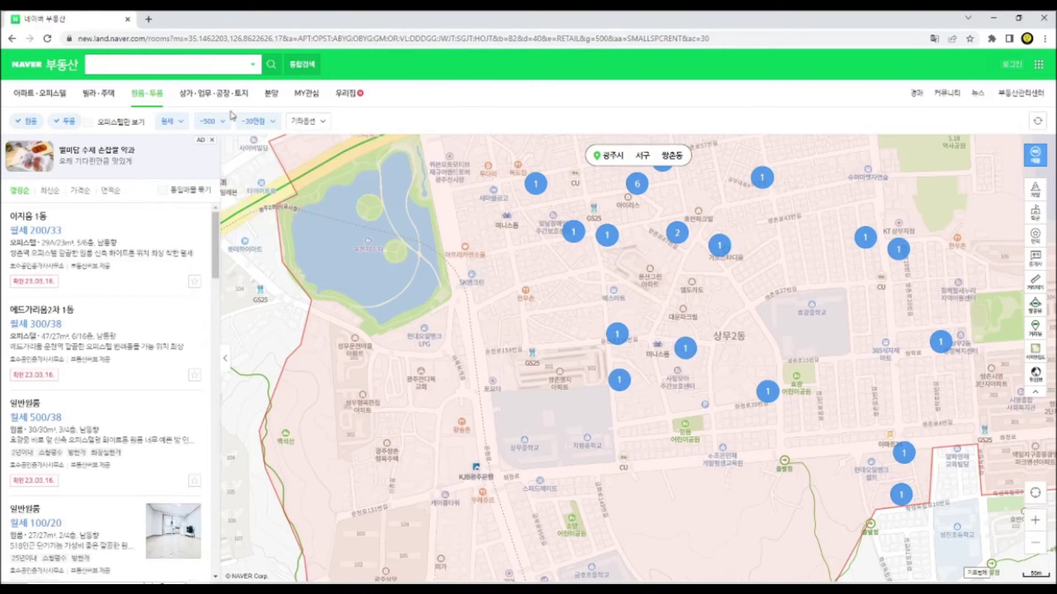
click(272, 122)
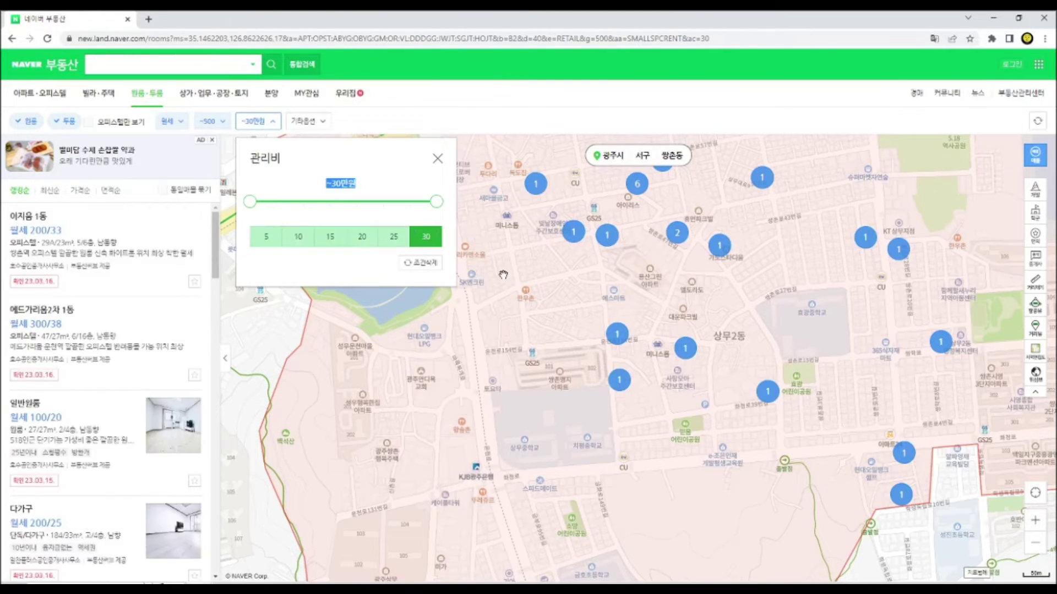
click(426, 246)
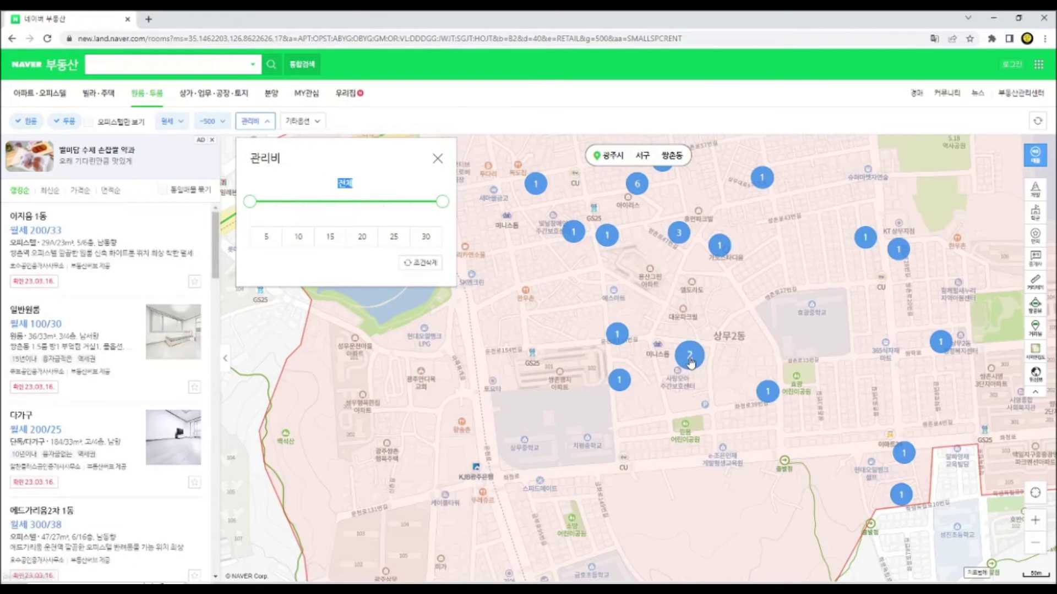
click(430, 358)
scroll(132, 327, down, 5)
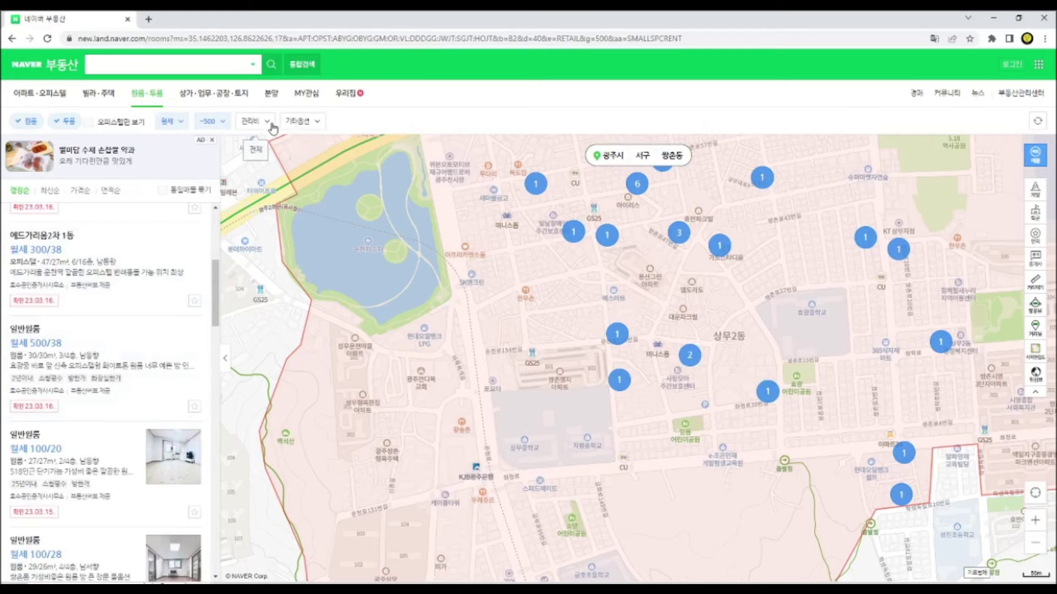
click(253, 121)
Lower the 관리비 slider's upper limit to 5만원
drag(448, 204, 330, 202)
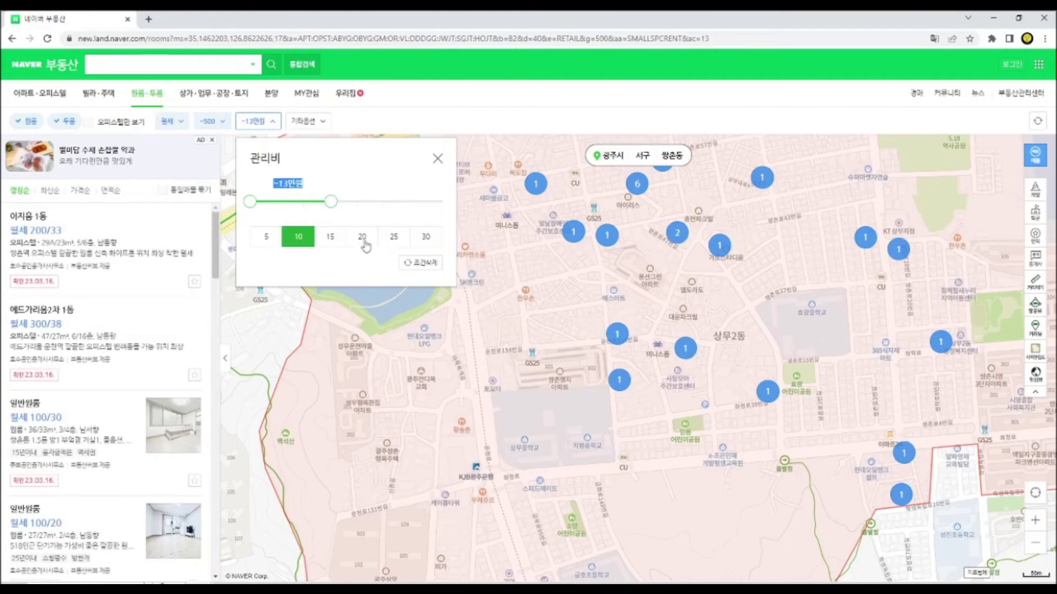
drag(330, 202, 307, 203)
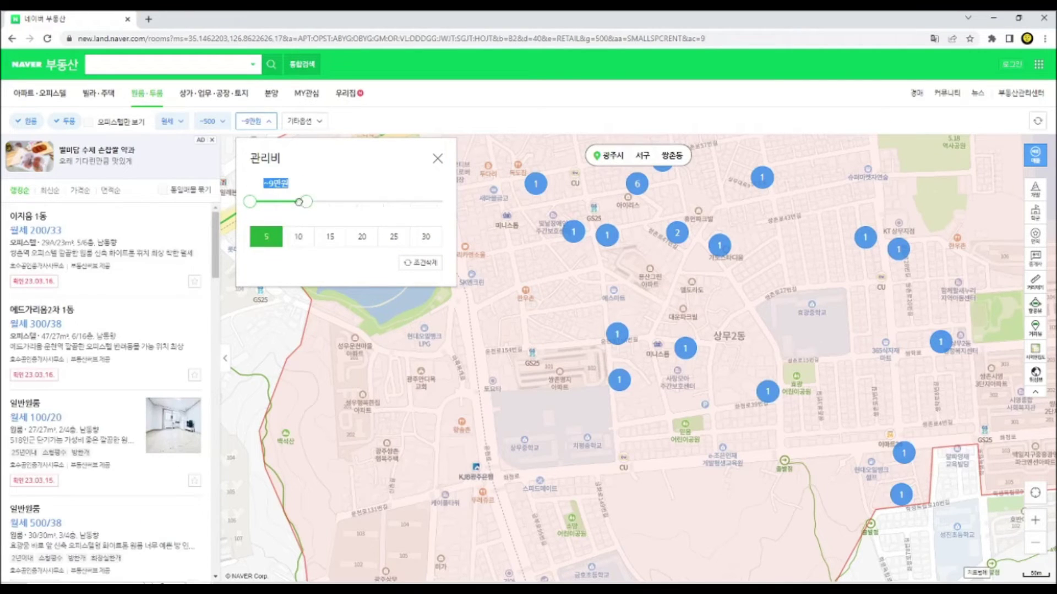
mouse_move(299, 202)
mouse_down()
mouse_move(275, 211)
mouse_move(277, 203)
mouse_up()
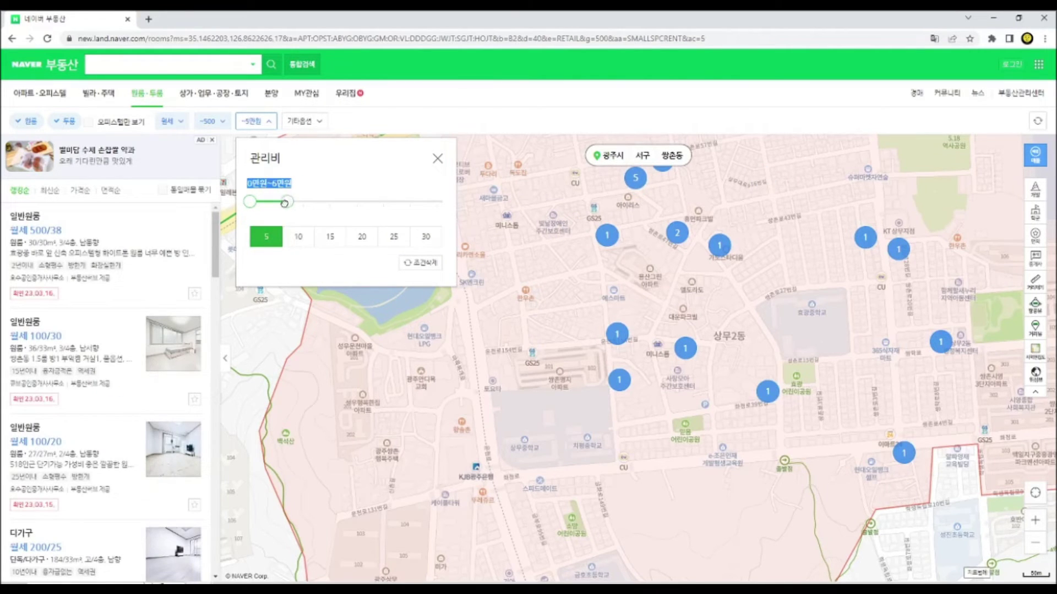
Pan around 상무2동 and the lake, showing one map cluster's listing
drag(545, 199, 574, 249)
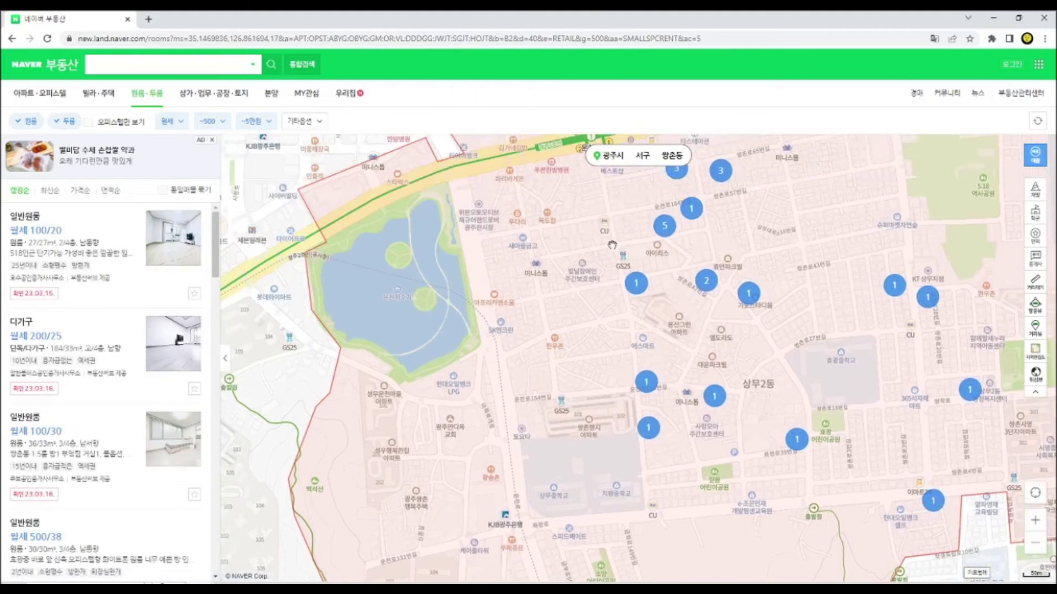
scroll(112, 305, down, 5)
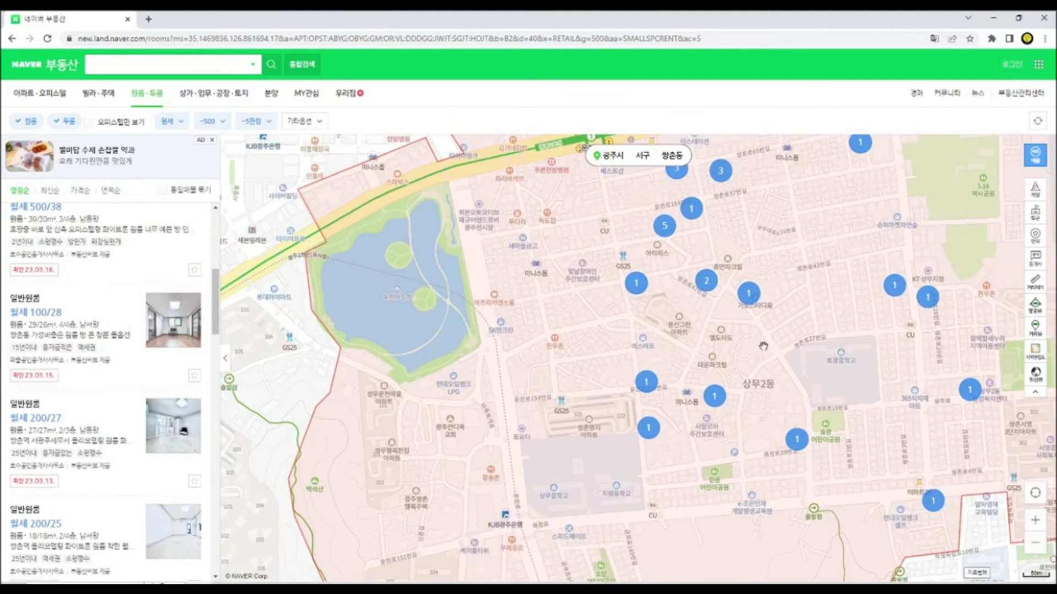
drag(744, 389, 715, 275)
drag(443, 135, 496, 289)
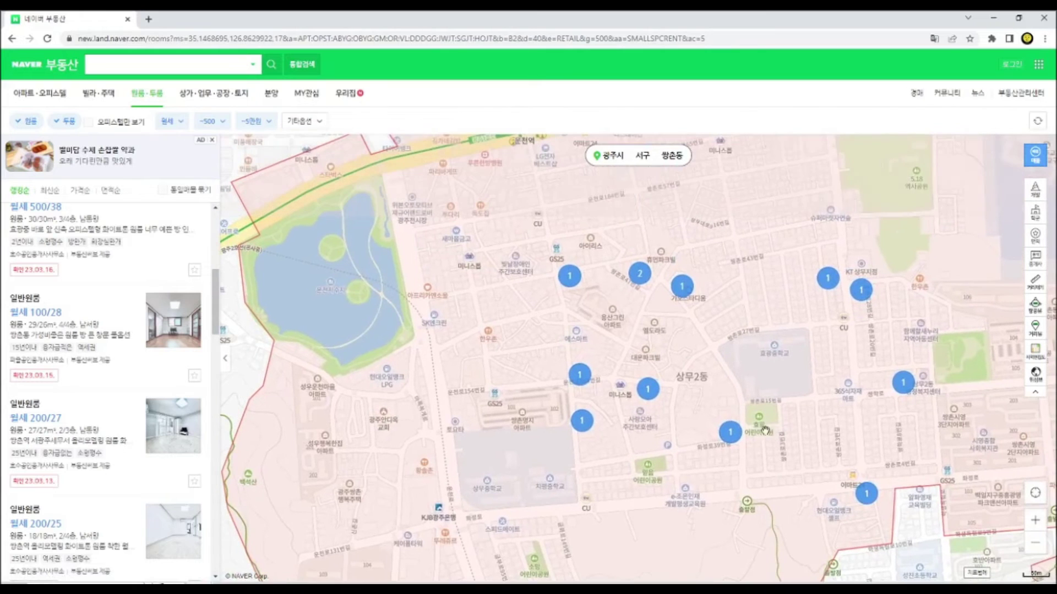
drag(1000, 191, 958, 292)
click(752, 235)
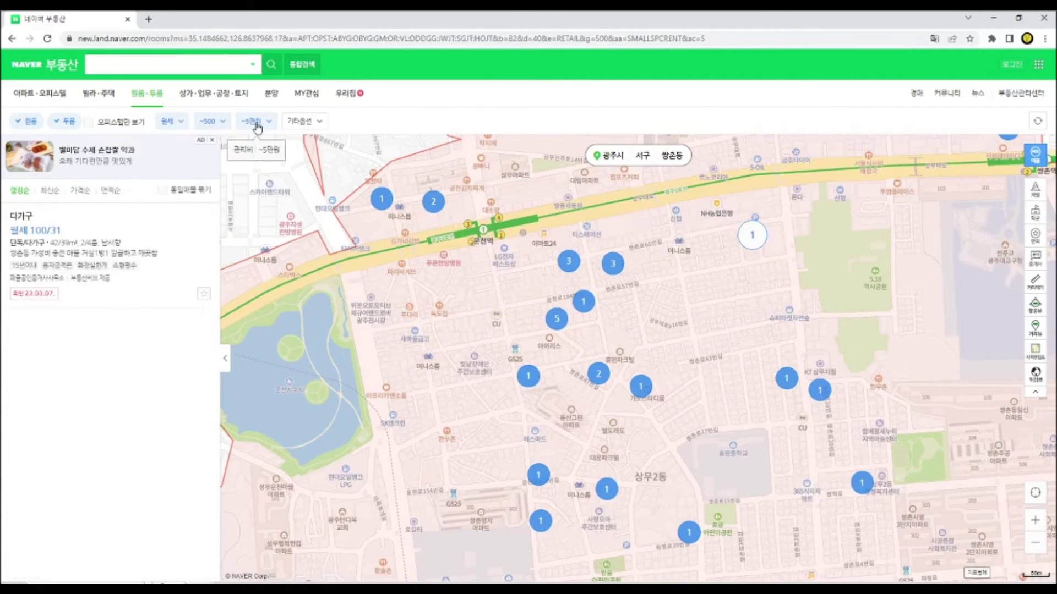
Recheck the 보증금/월세 and 관리비 limits, close them, and zoom the map out
click(211, 122)
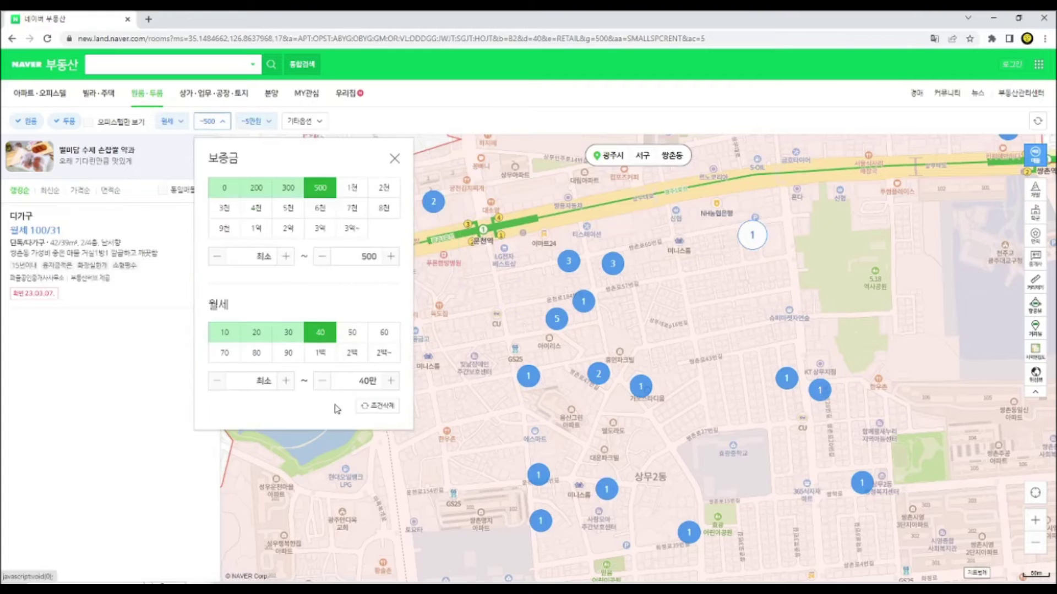
click(254, 121)
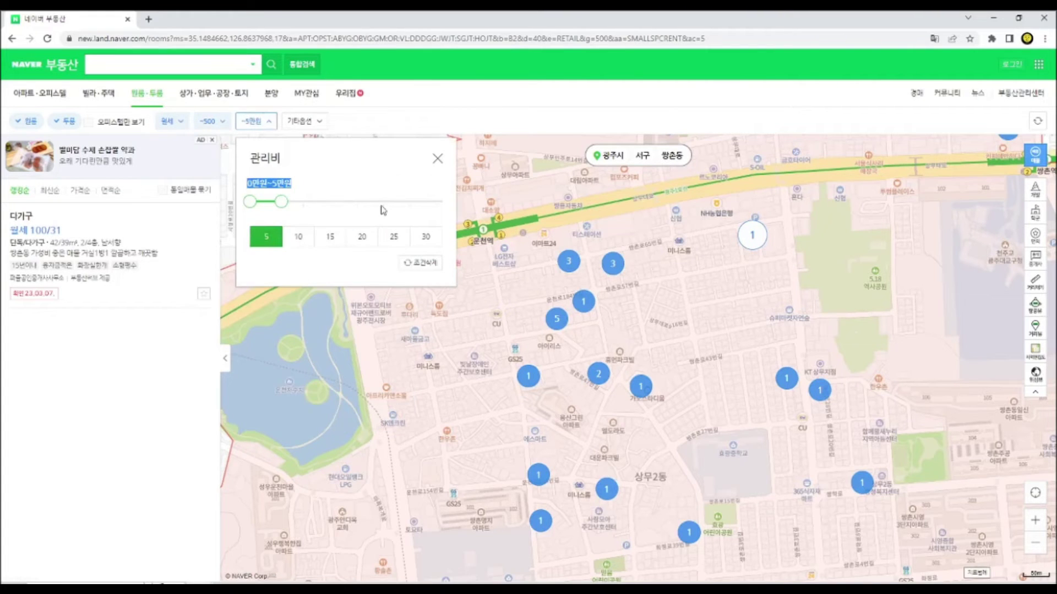
click(681, 323)
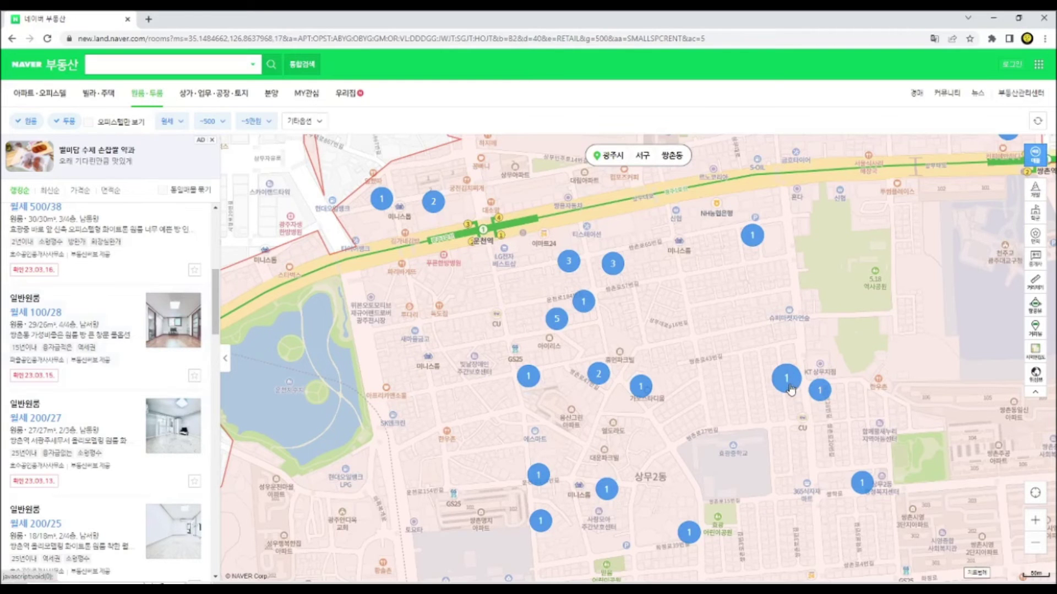
scroll(725, 361, down, 1)
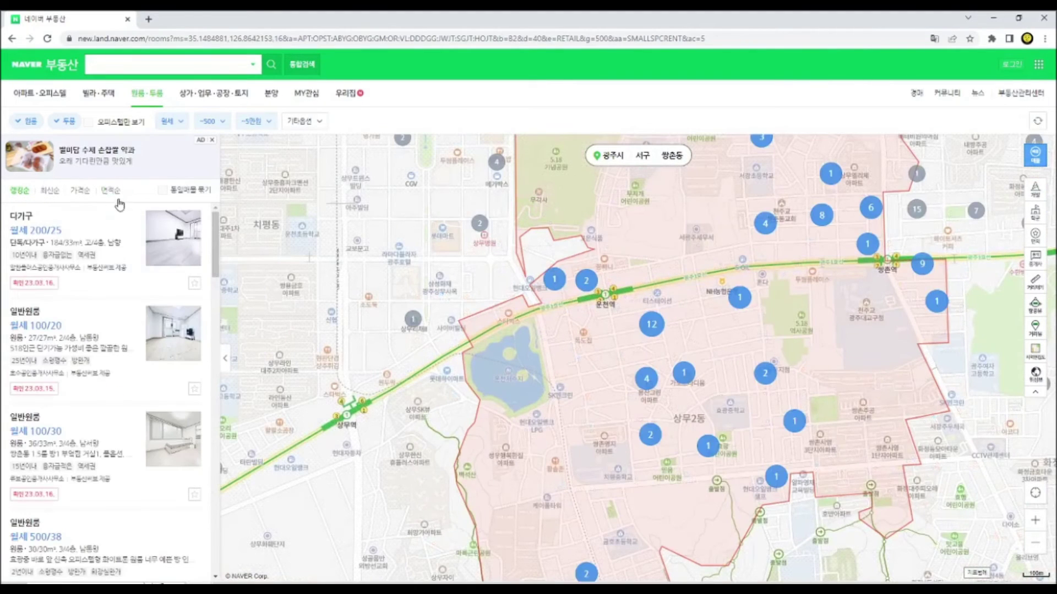
click(316, 123)
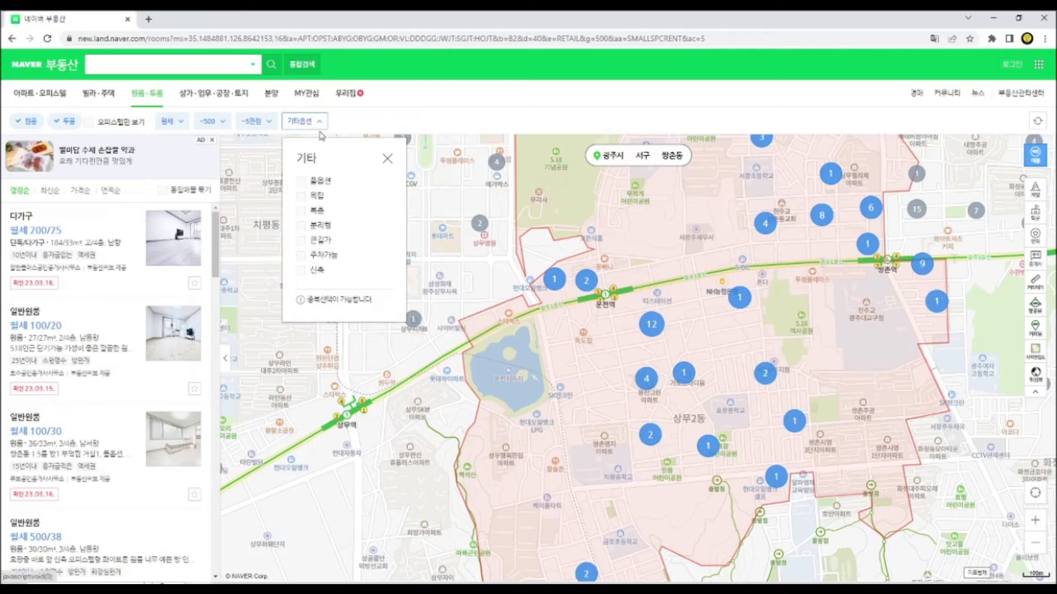
click(326, 185)
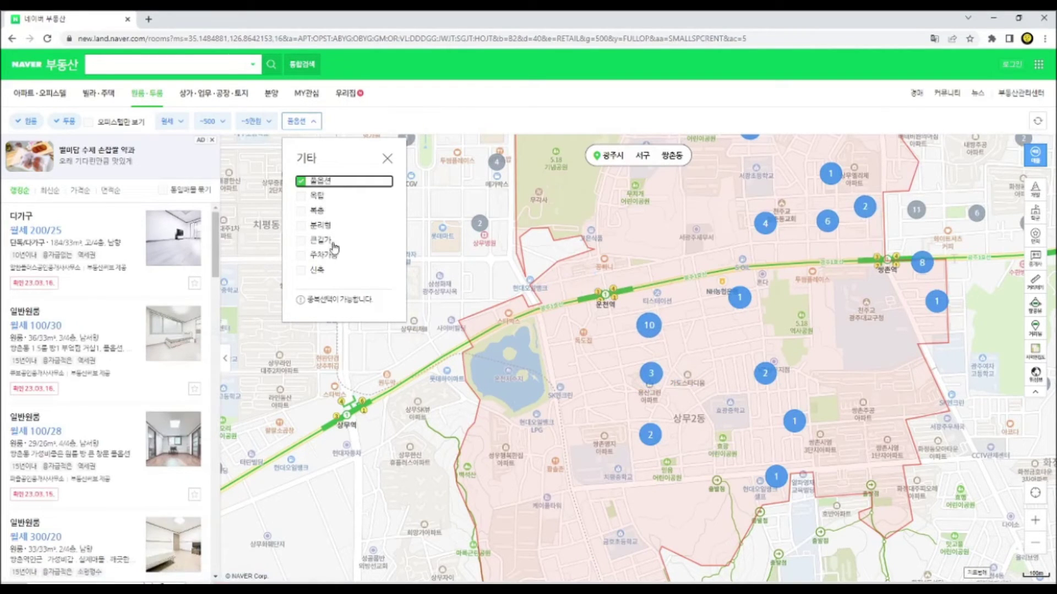
click(321, 197)
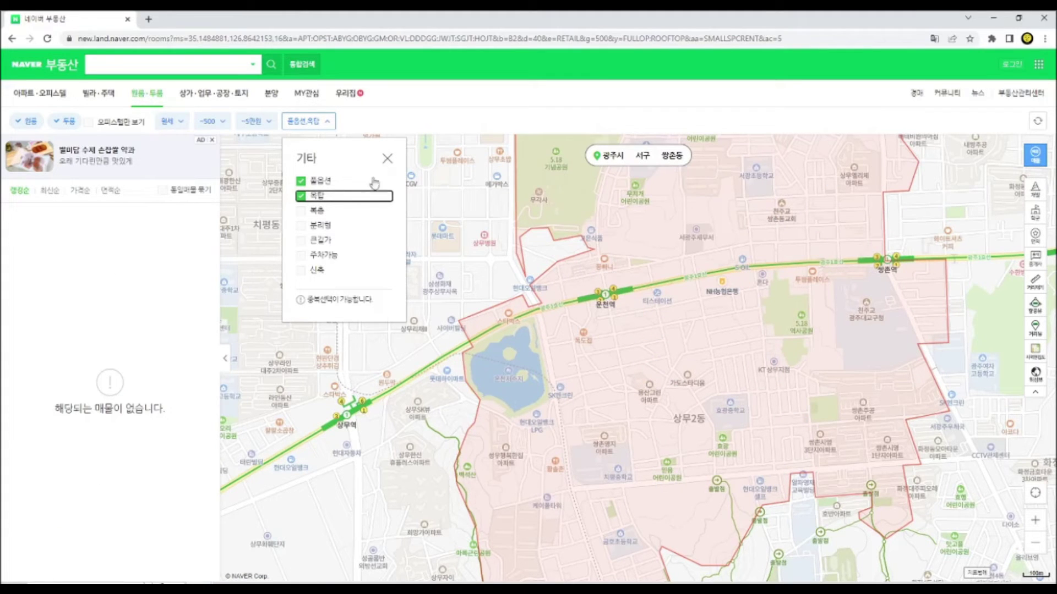
click(350, 197)
click(347, 182)
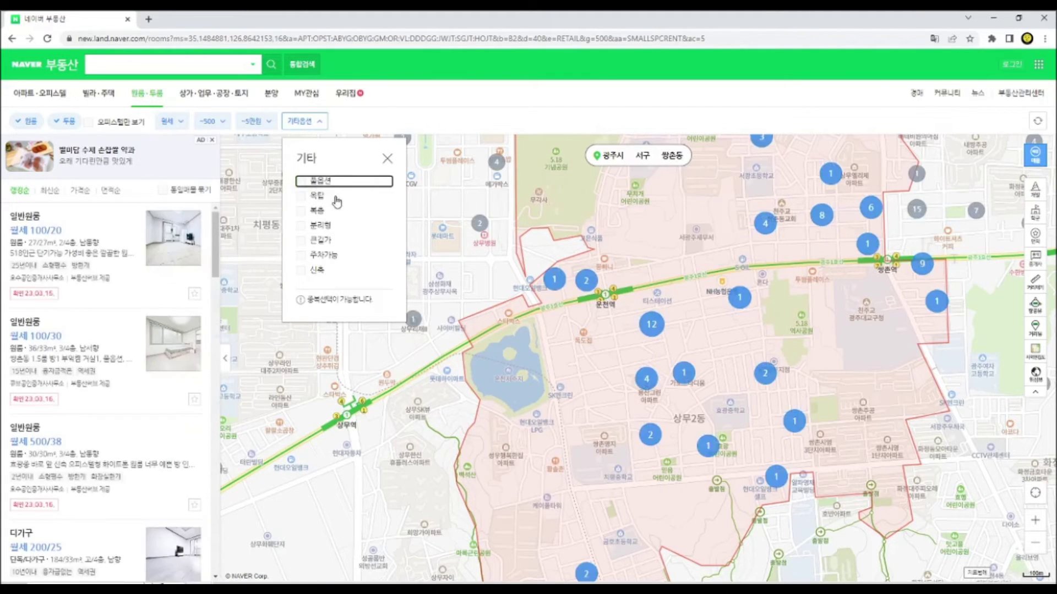
click(387, 159)
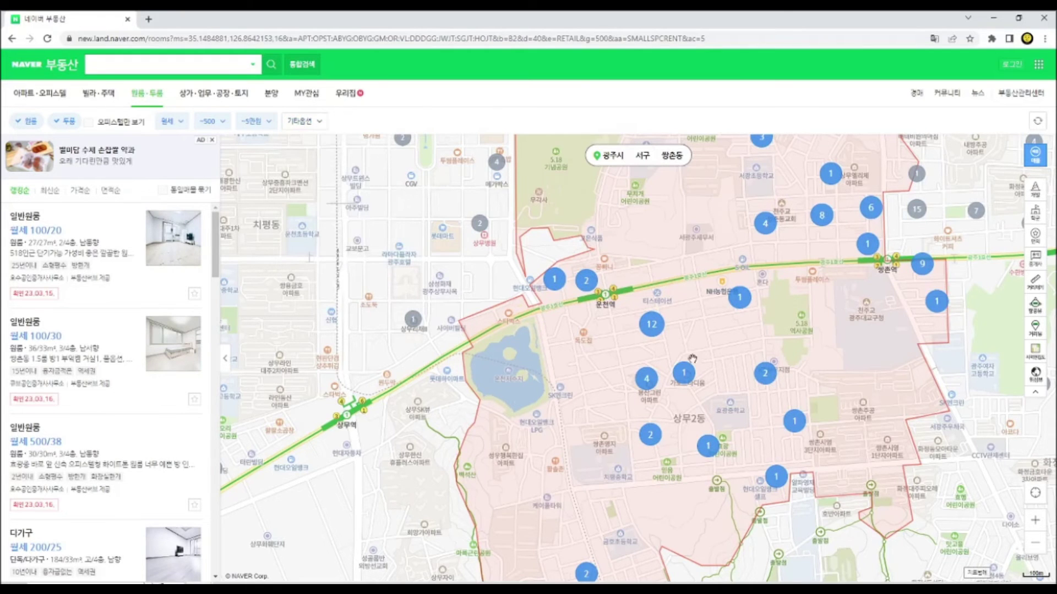
drag(693, 358, 643, 366)
Open the 일반원룸 2층 월세 200/30 listing north of 쌍촌역, scroll its details, then close it
scroll(663, 299, up, 2)
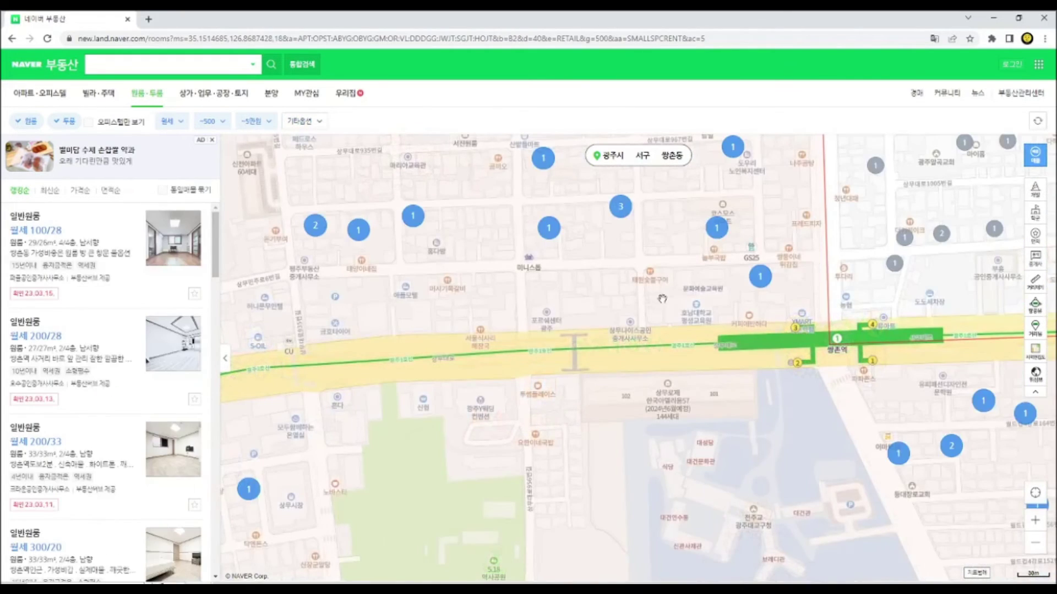
drag(662, 299, 695, 401)
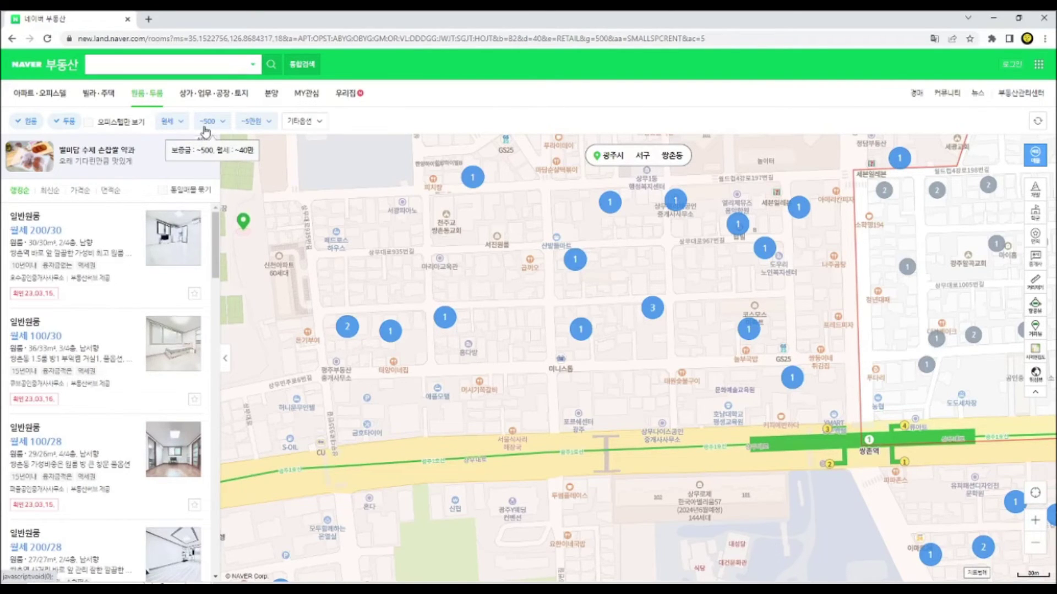
click(75, 224)
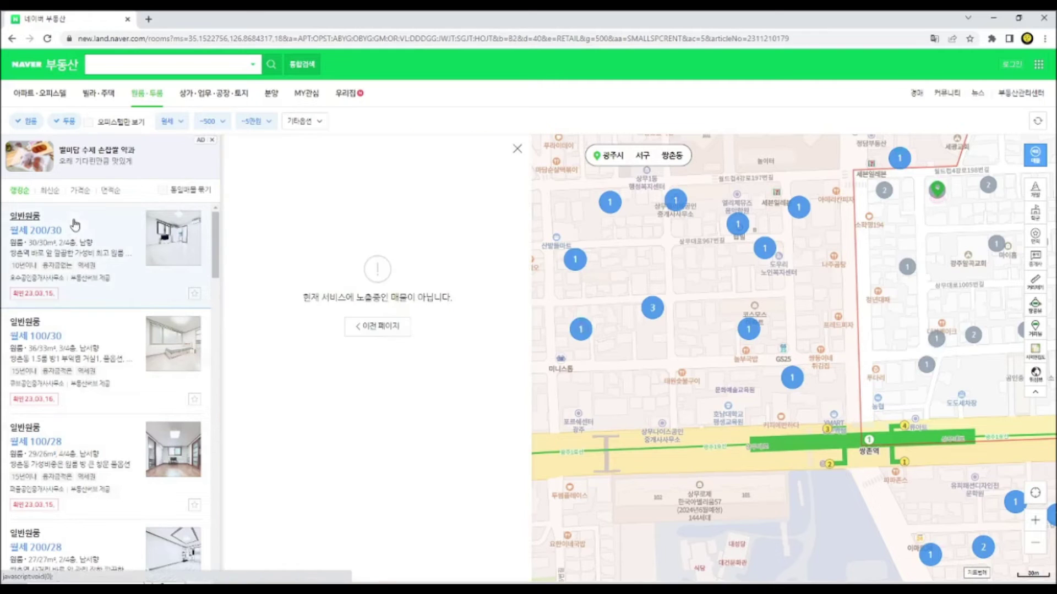
scroll(498, 340, down, 6)
scroll(498, 339, down, 5)
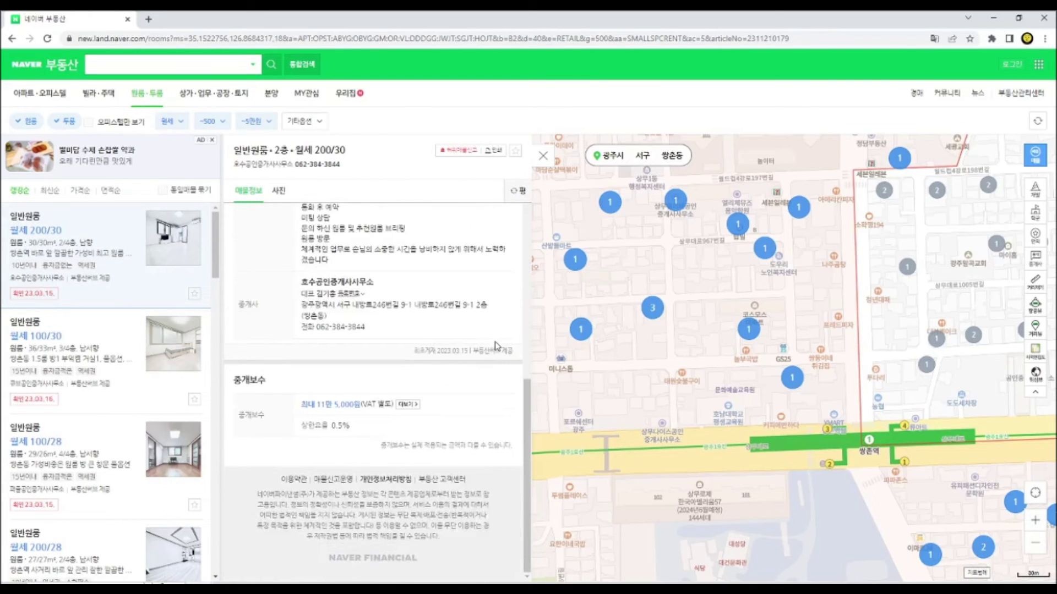
drag(368, 329, 318, 333)
scroll(374, 328, up, 10)
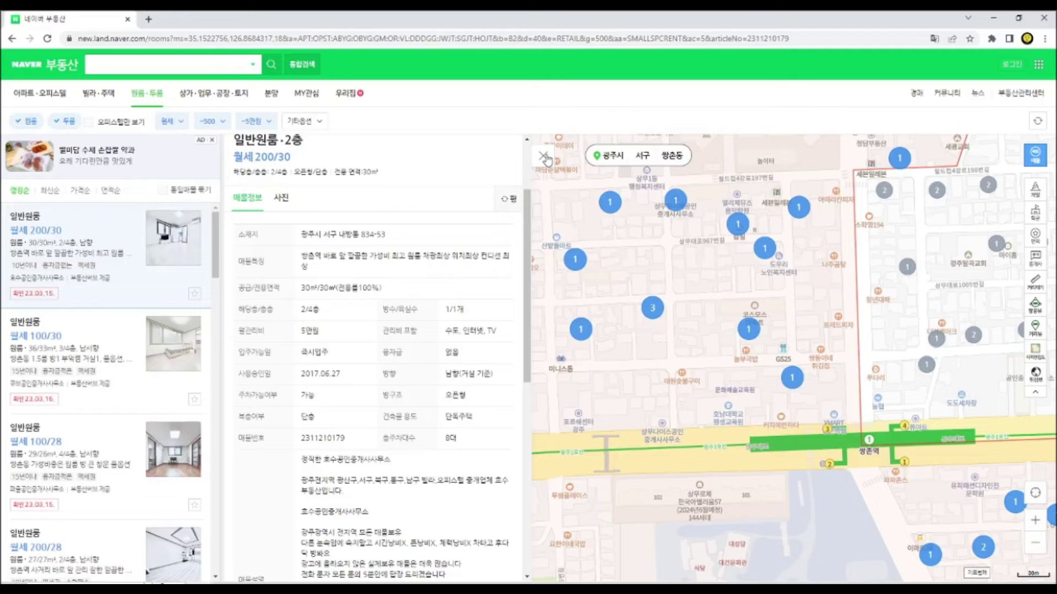
click(543, 157)
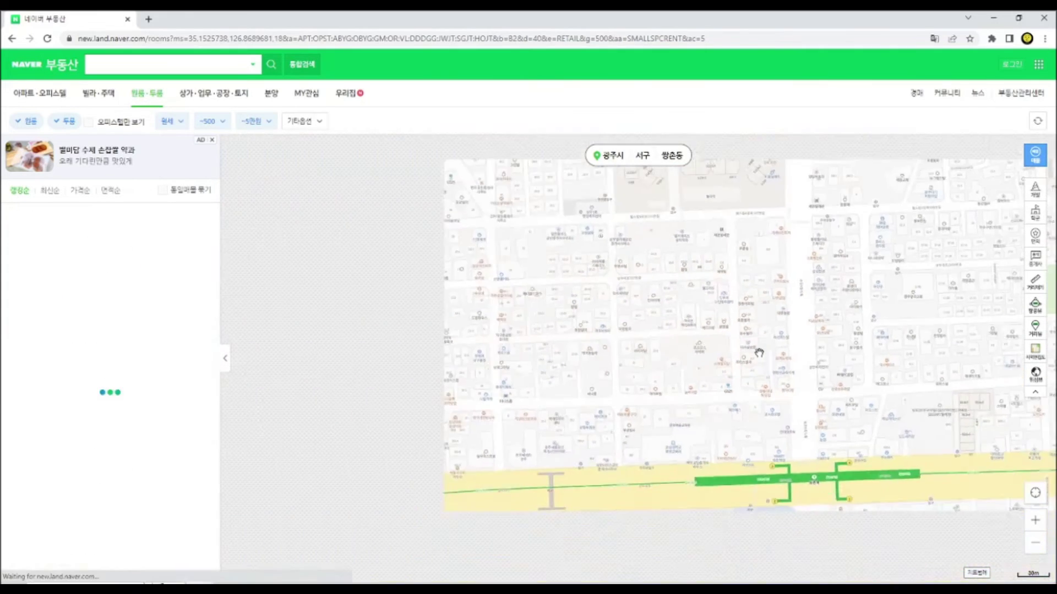
Pan and zoom out the 쌍촌동 map around the listing clusters
drag(759, 353, 717, 420)
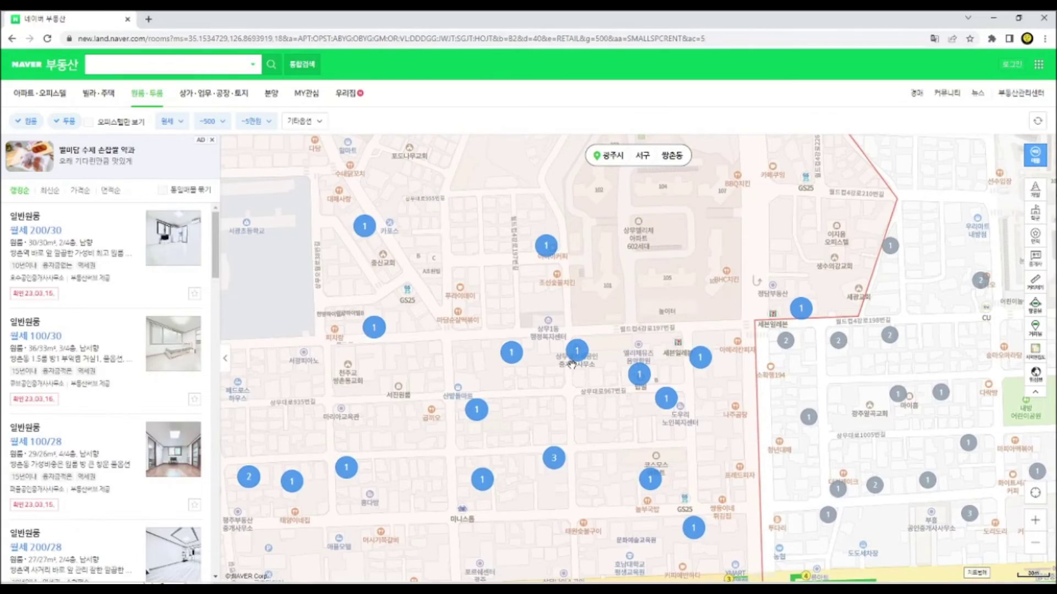
scroll(572, 365, down, 3)
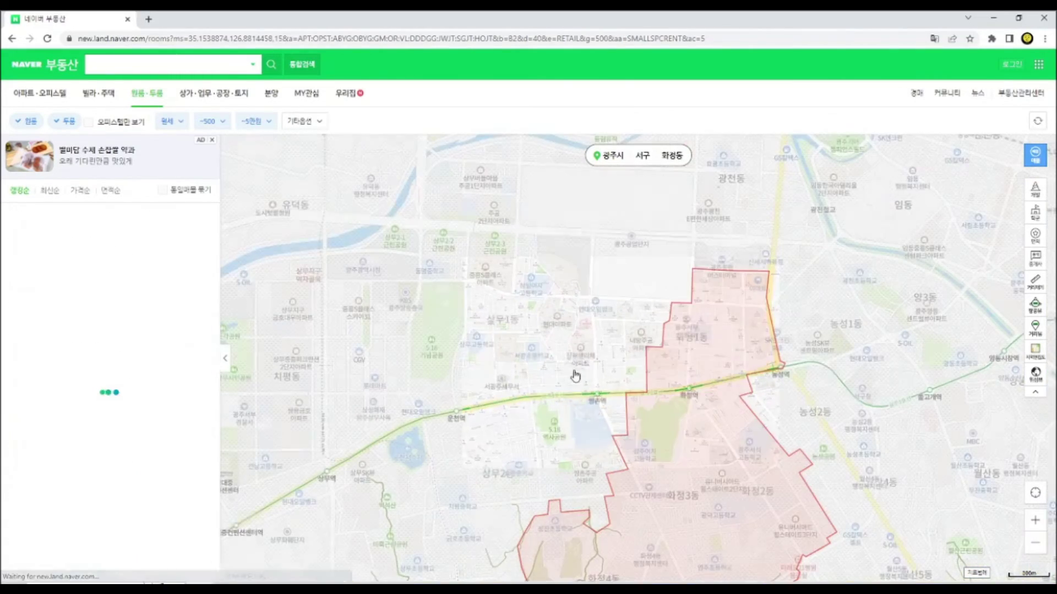
drag(576, 453, 573, 363)
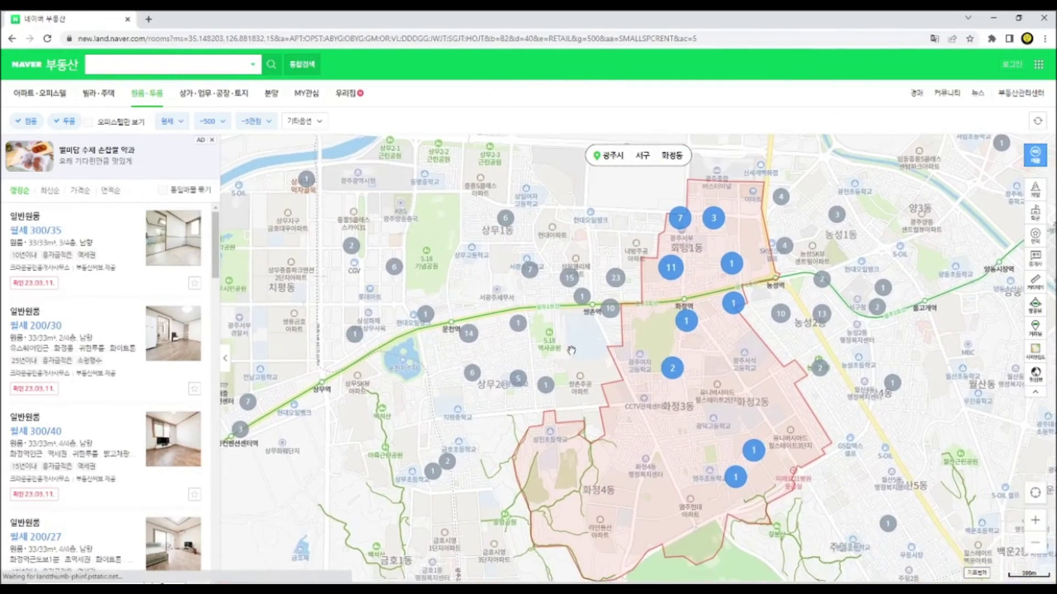
scroll(541, 324, down, 1)
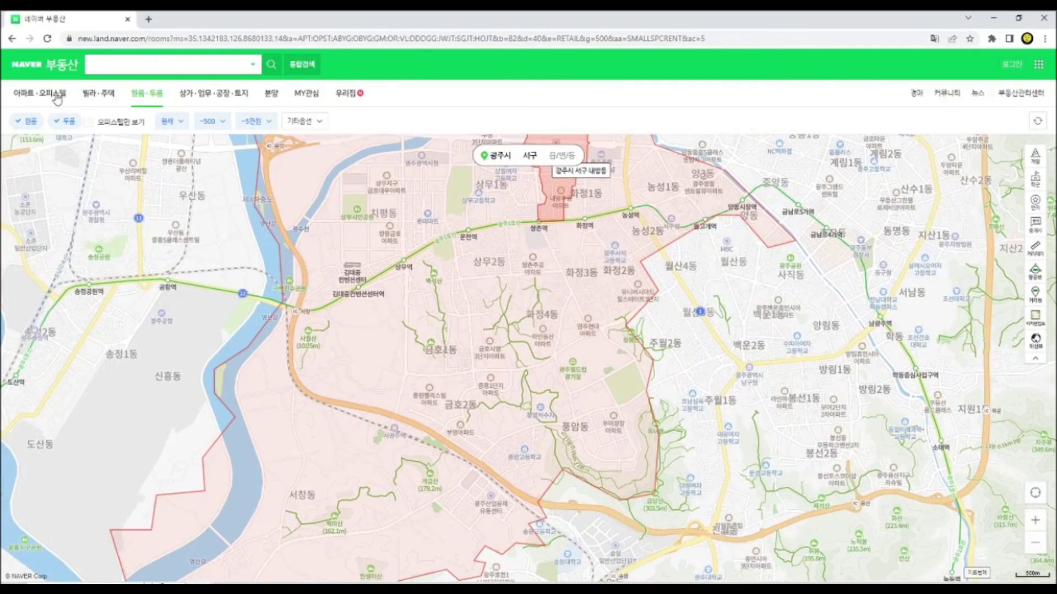
Return to the NAVER 부동산 home page and browse its province list, currently 광주시
click(49, 67)
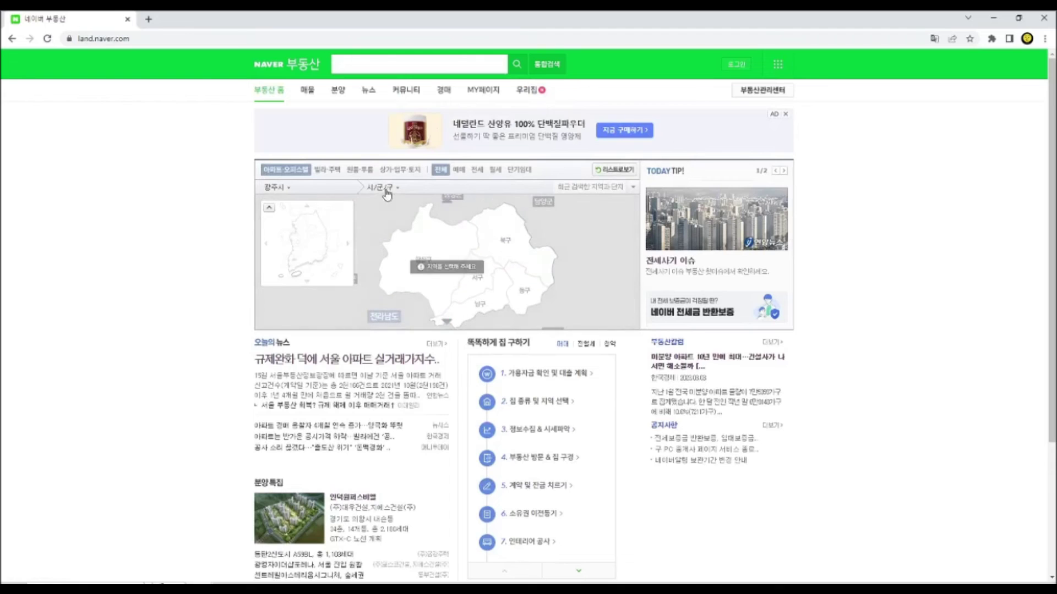
click(268, 194)
scroll(301, 264, down, 6)
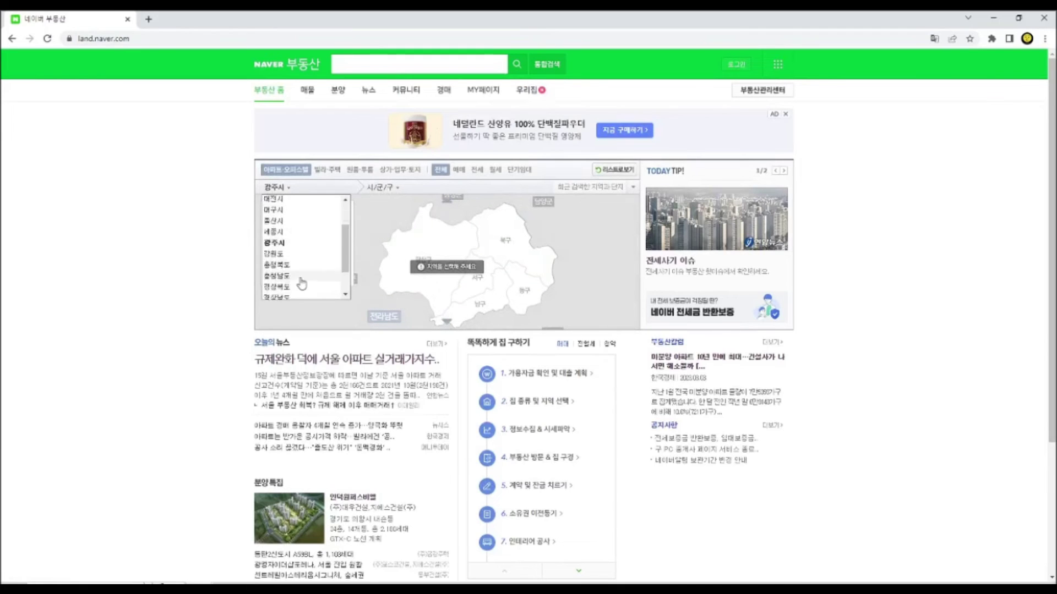
scroll(288, 206, up, 4)
scroll(308, 231, up, 5)
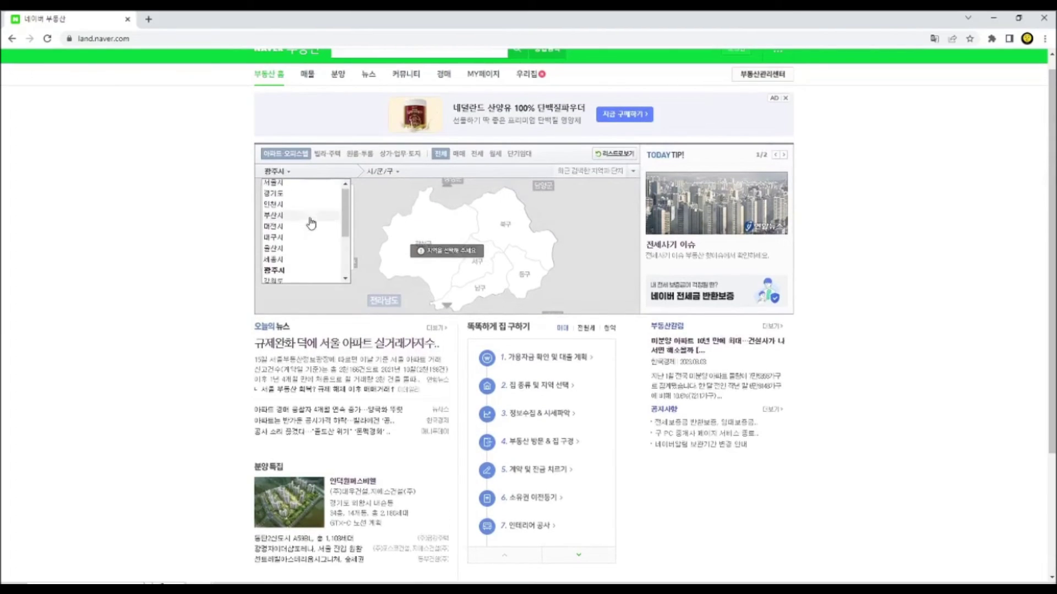
scroll(298, 242, down, 5)
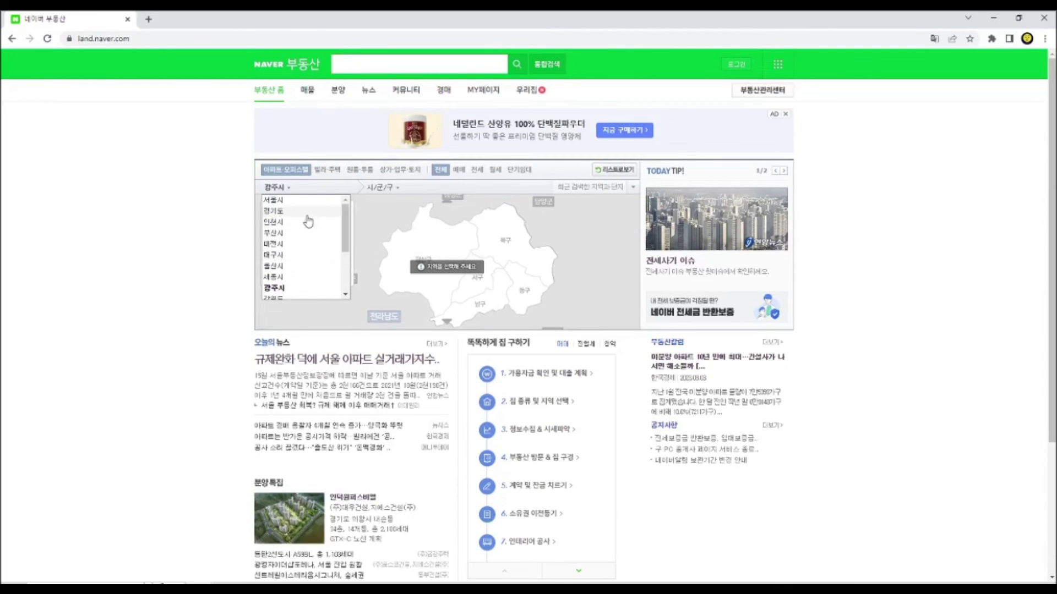
Switch the region to 울산시 and move the map toward 신정동 in 남구
click(315, 271)
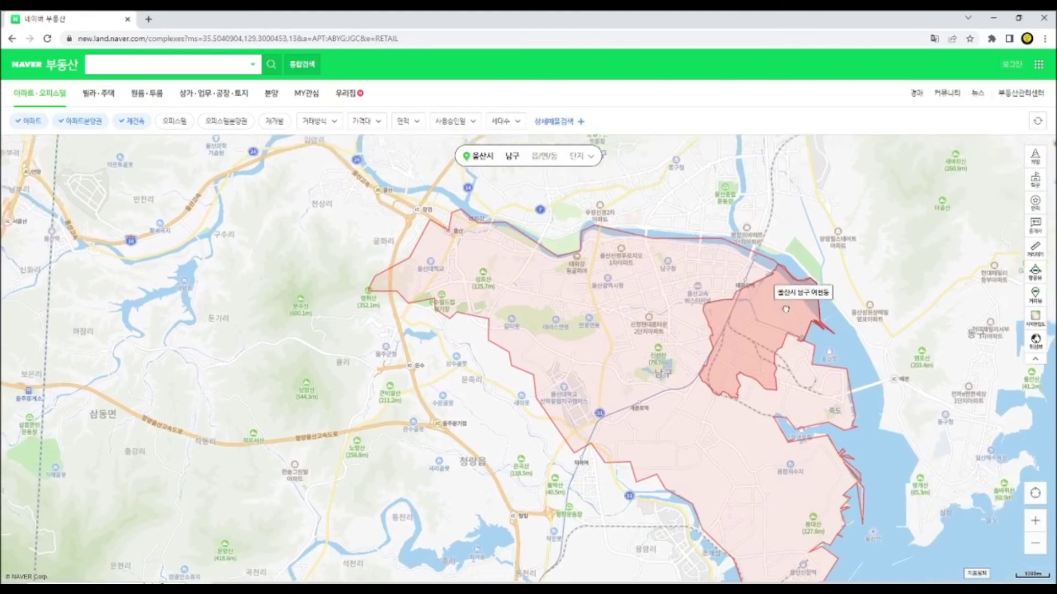
drag(782, 297, 857, 388)
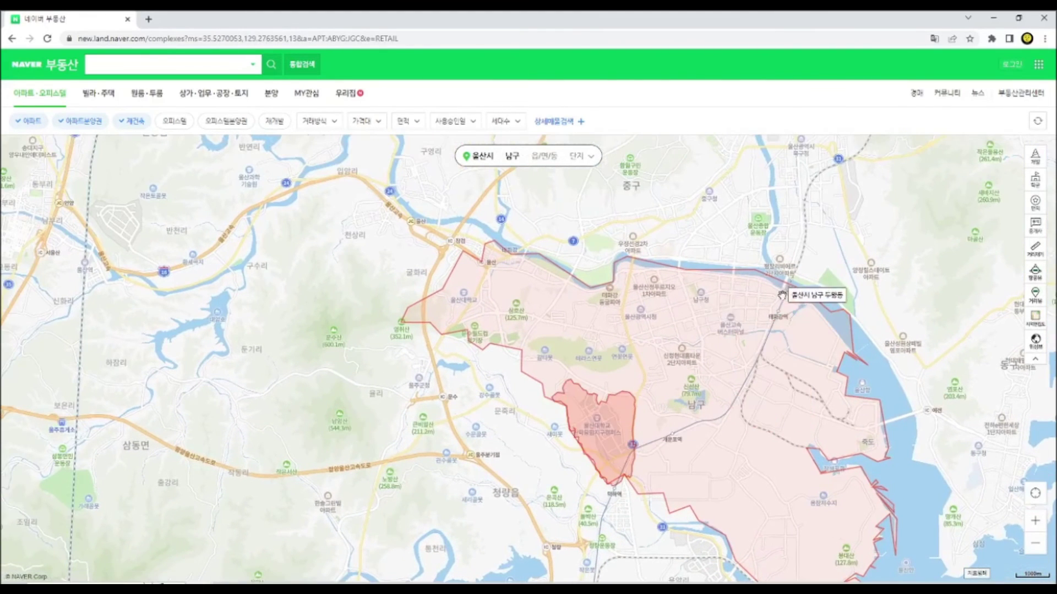
drag(605, 428, 572, 483)
drag(585, 417, 601, 378)
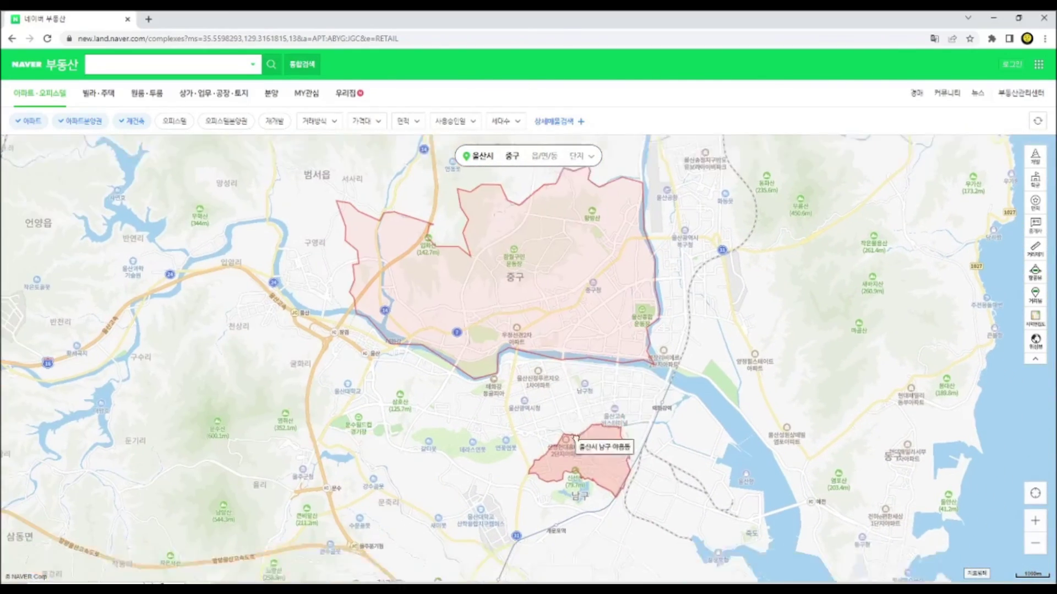
scroll(577, 433, up, 1)
scroll(577, 433, up, 2)
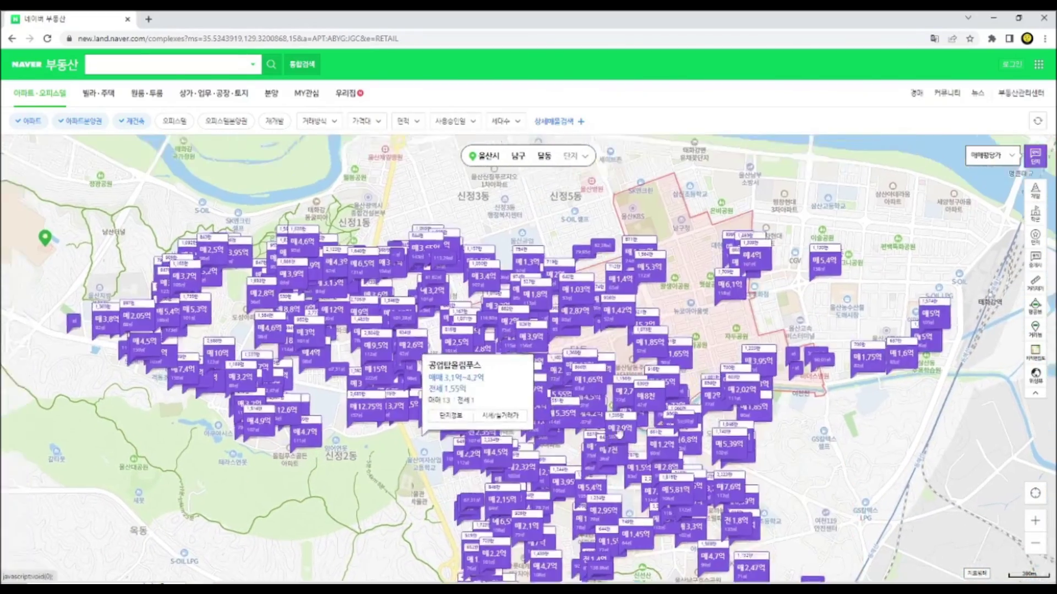
Zoom into 신정동 until price markers show, then switch to 원룸·투룸 listings
drag(274, 305, 477, 356)
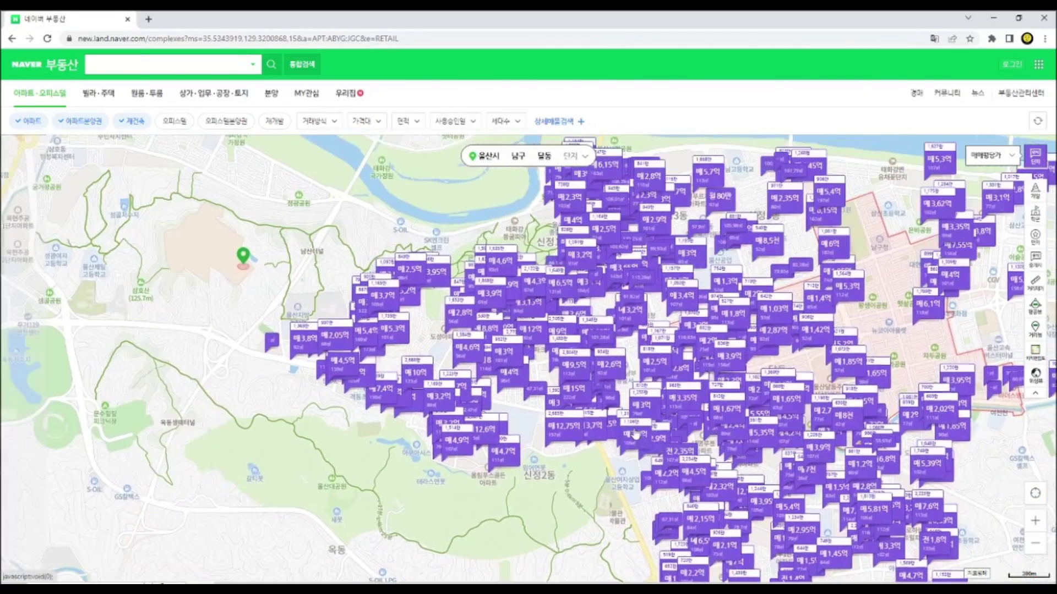
scroll(477, 356, up, 2)
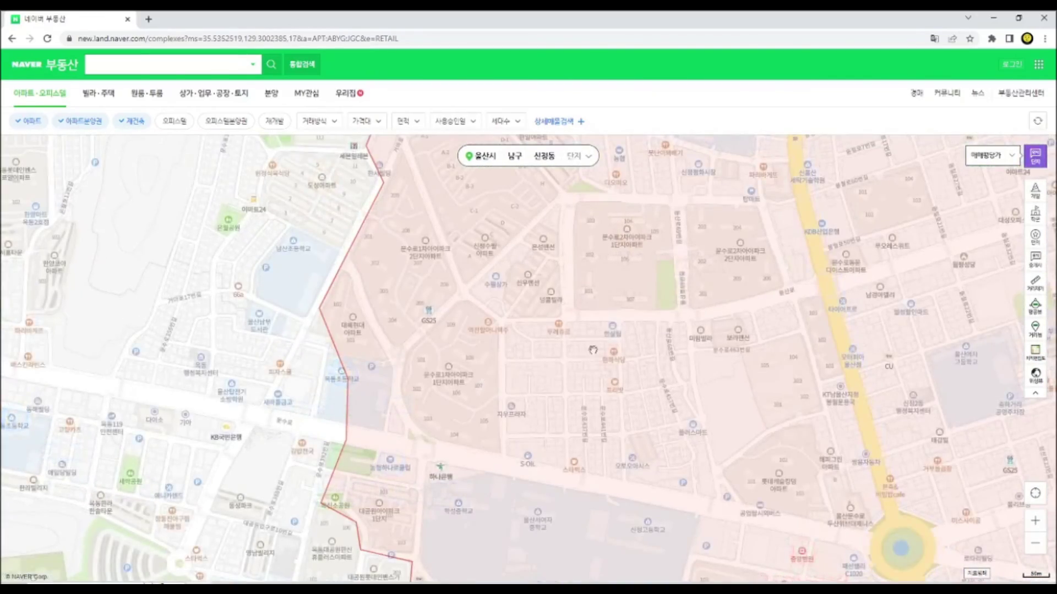
drag(484, 378, 719, 431)
drag(804, 342, 678, 442)
scroll(735, 426, up, 1)
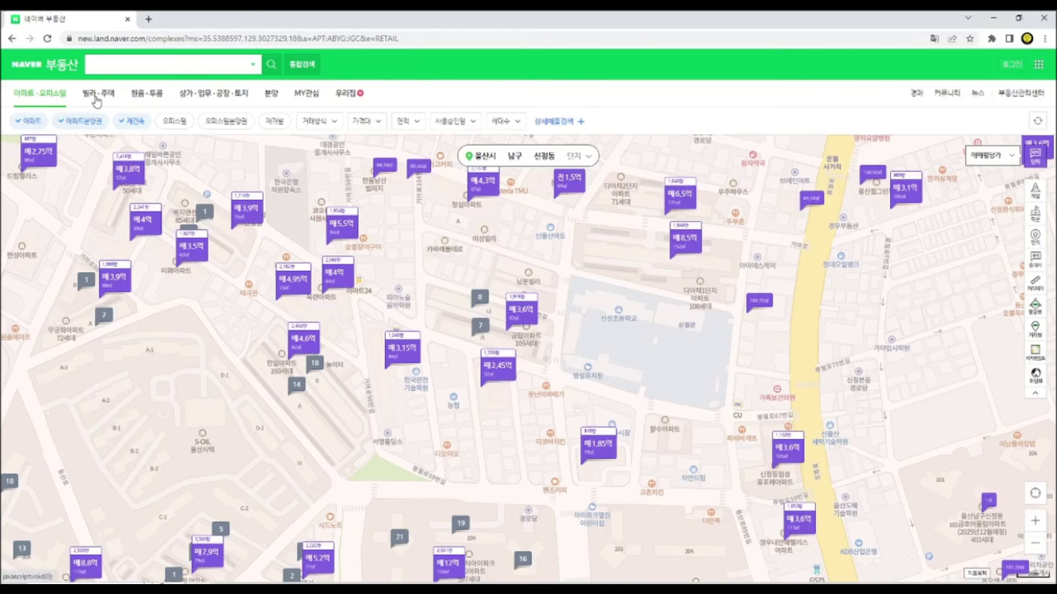
click(147, 108)
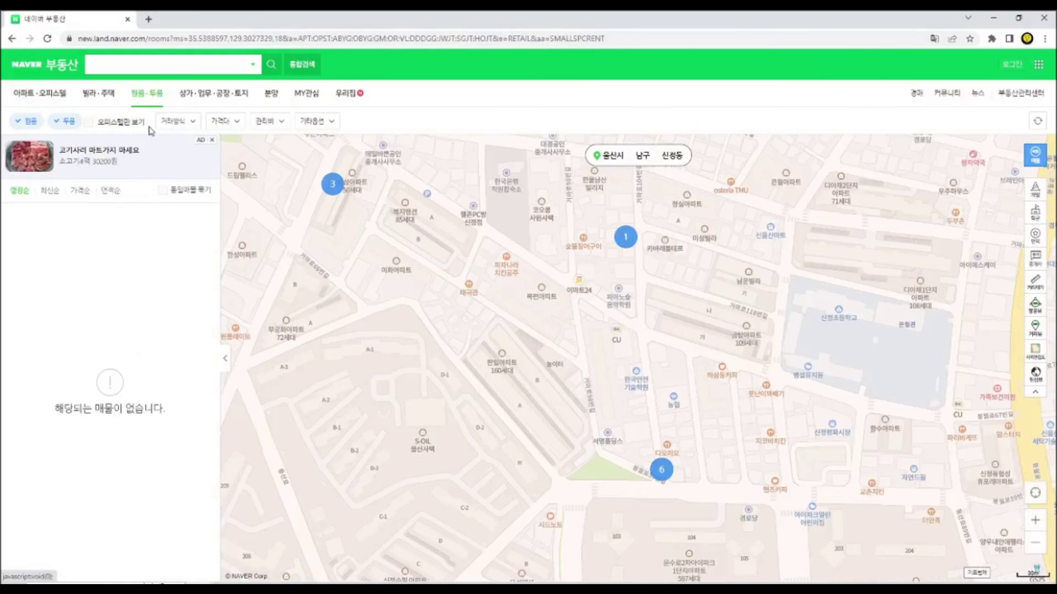
Filter to 월세 listings with deposit up to 500 and monthly rent up to 30만
click(169, 123)
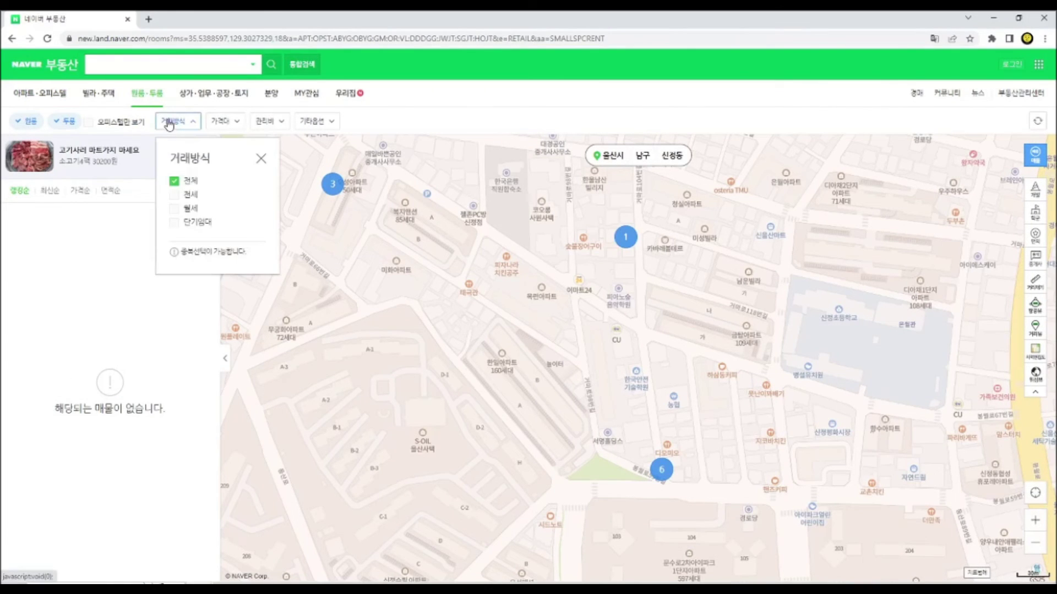
click(198, 210)
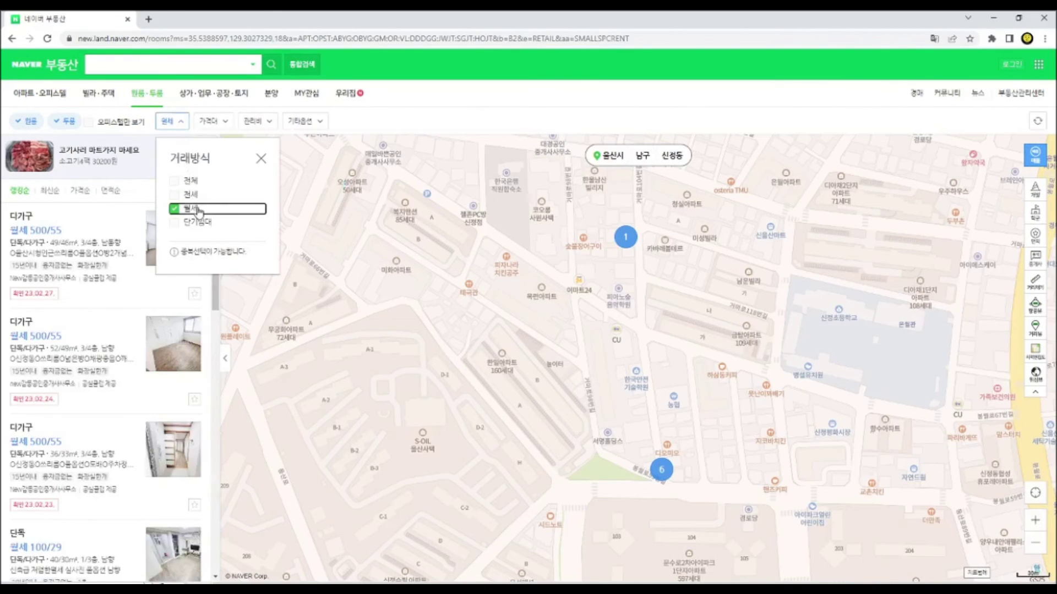
click(223, 123)
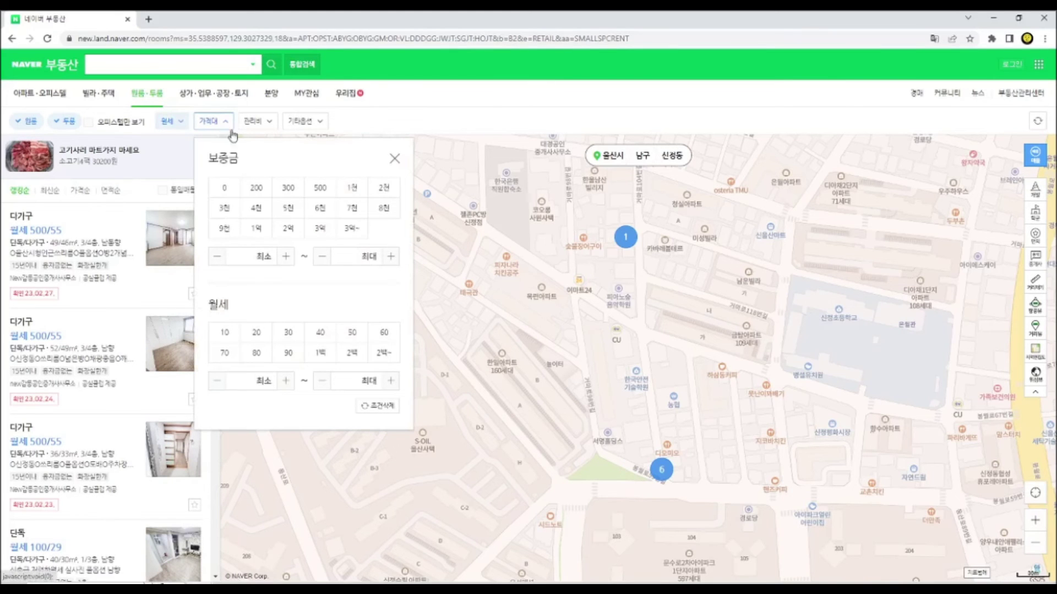
scroll(655, 297, down, 1)
drag(654, 298, 534, 336)
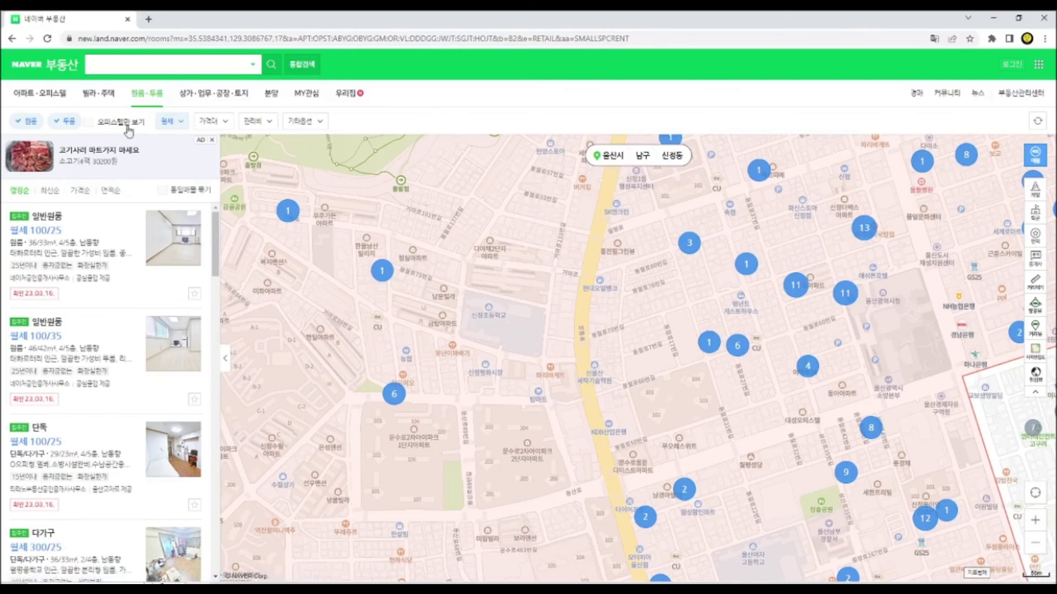
click(209, 122)
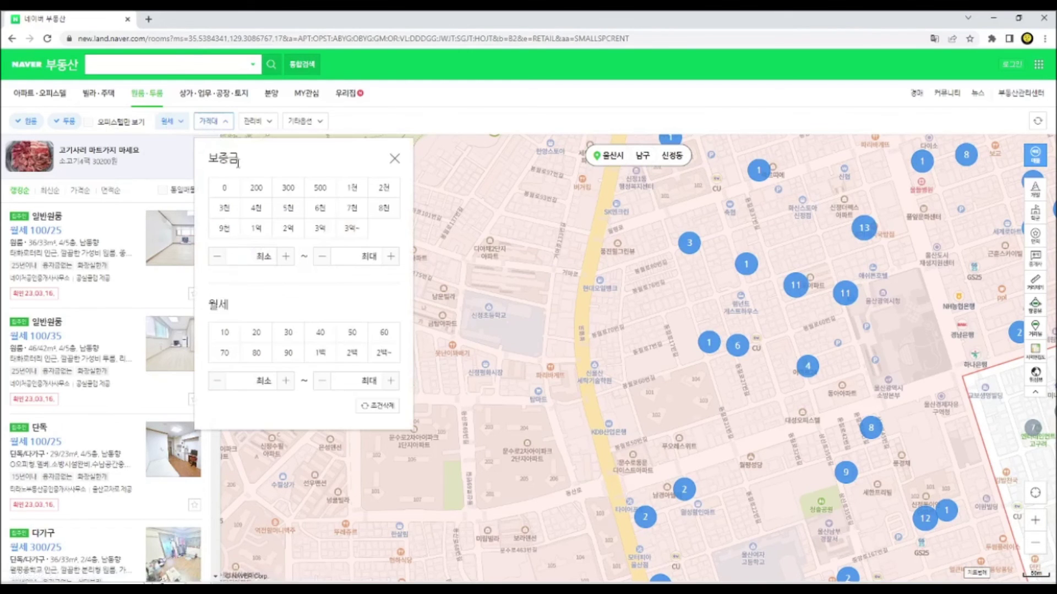
click(320, 189)
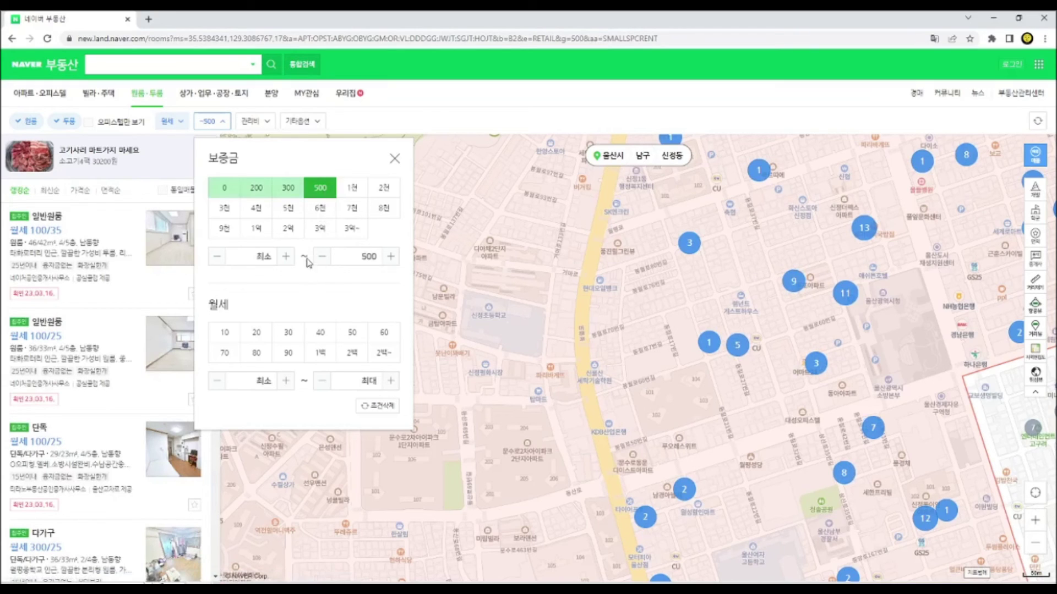
click(289, 334)
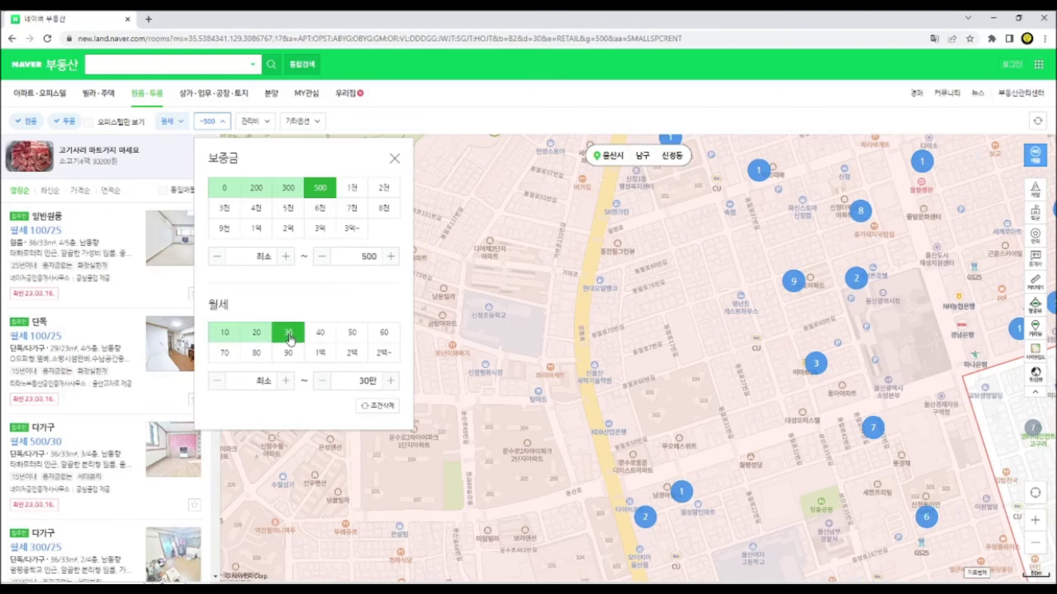
click(539, 330)
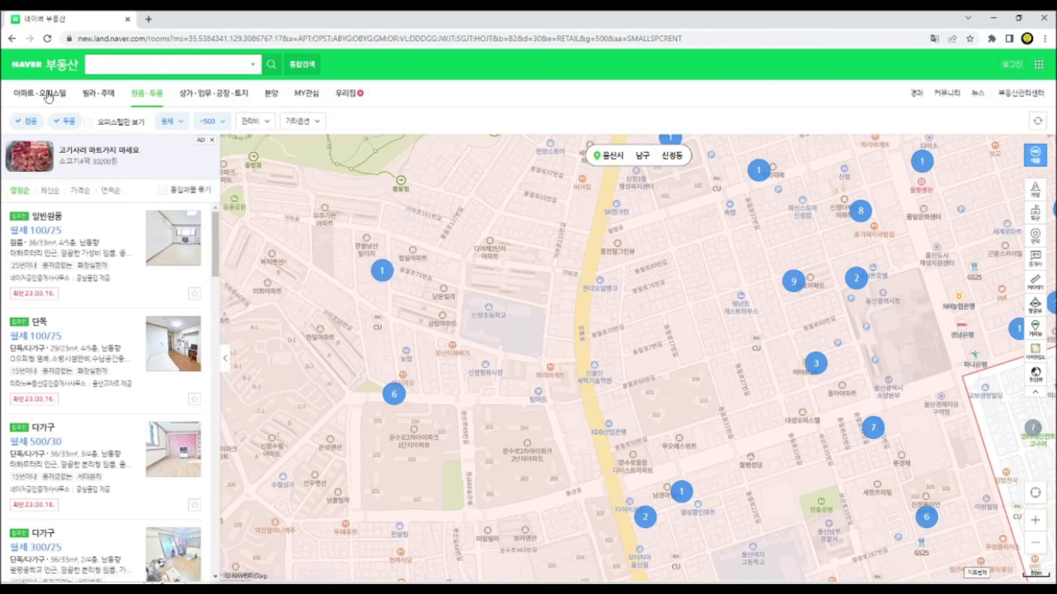
Cap the 관리비 at 7만원 and recheck the price and fee filters
click(255, 121)
drag(441, 202, 294, 206)
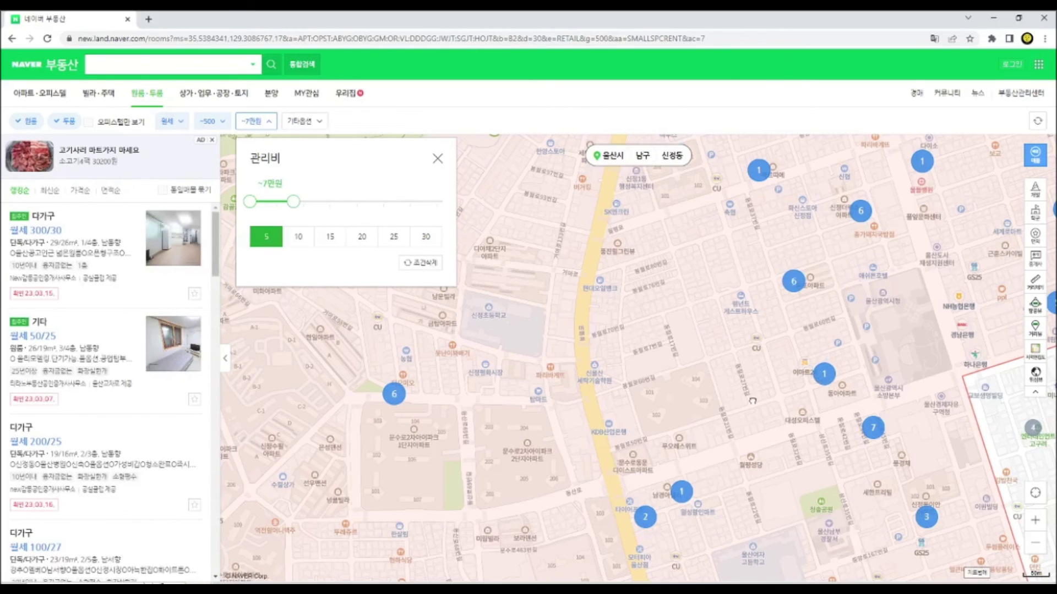
click(752, 401)
click(212, 121)
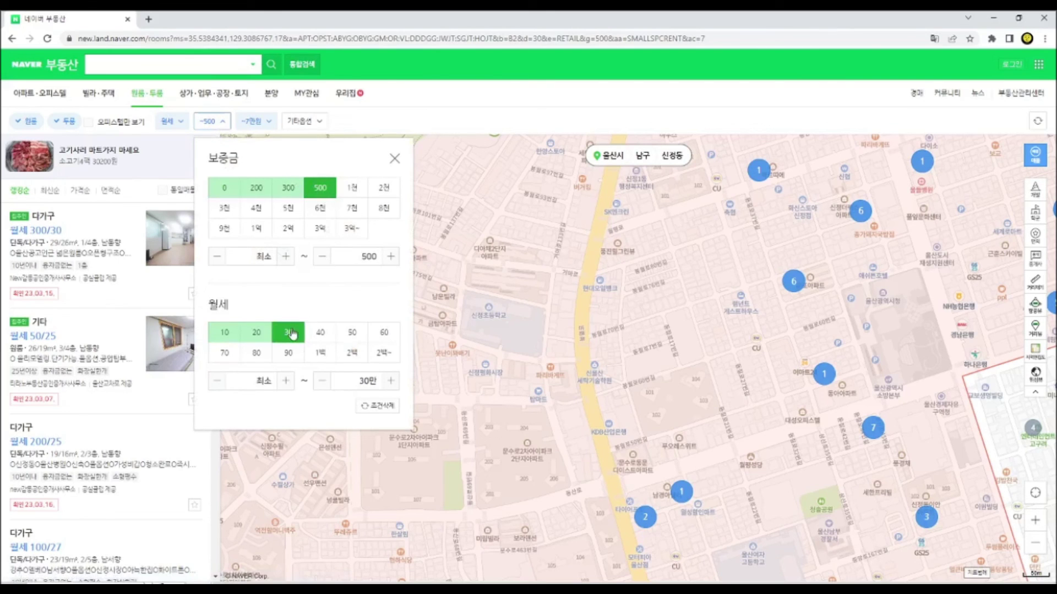
click(255, 121)
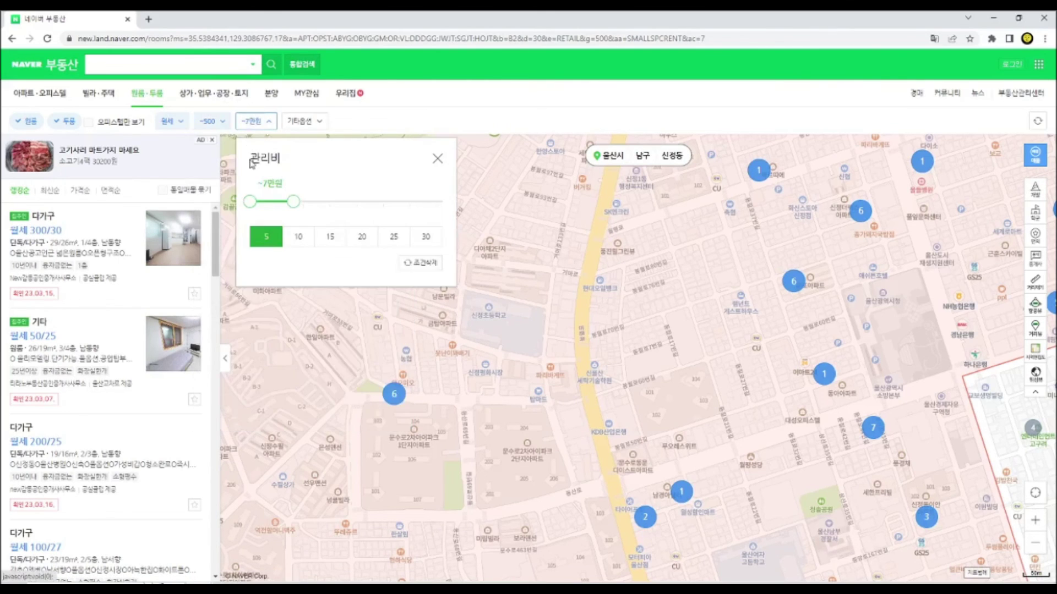
click(723, 384)
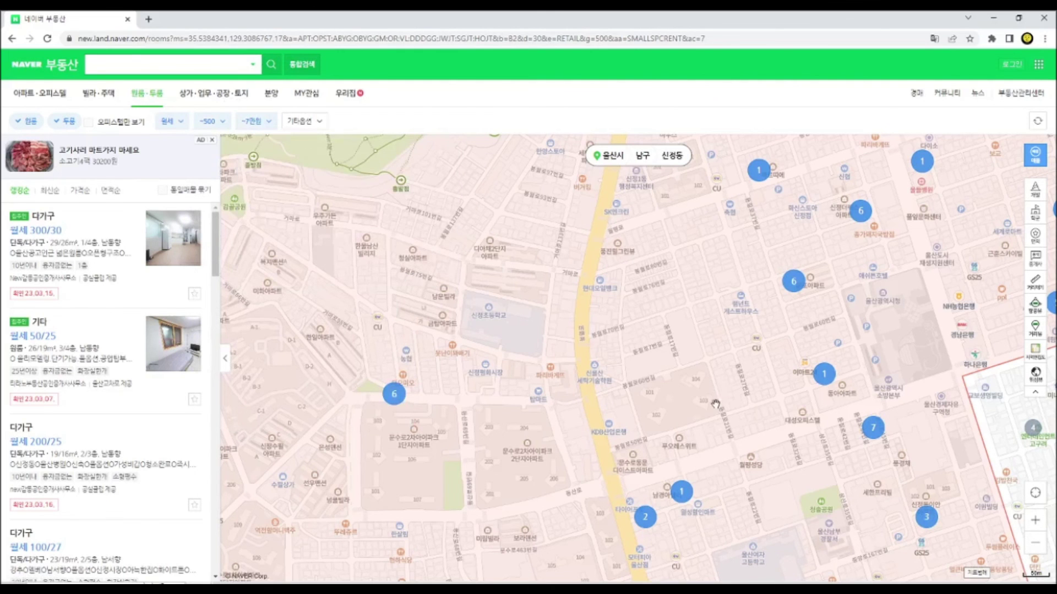
Open the 일반원룸 월세 50/20 listing from the map cluster by 봉월사거리
drag(722, 412, 627, 192)
scroll(638, 335, up, 1)
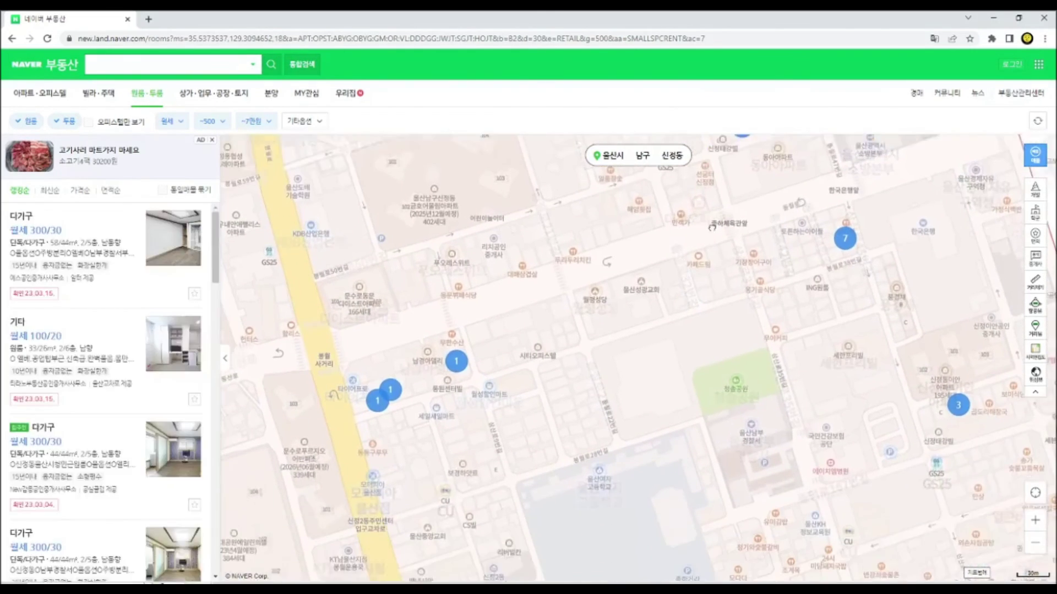
click(389, 352)
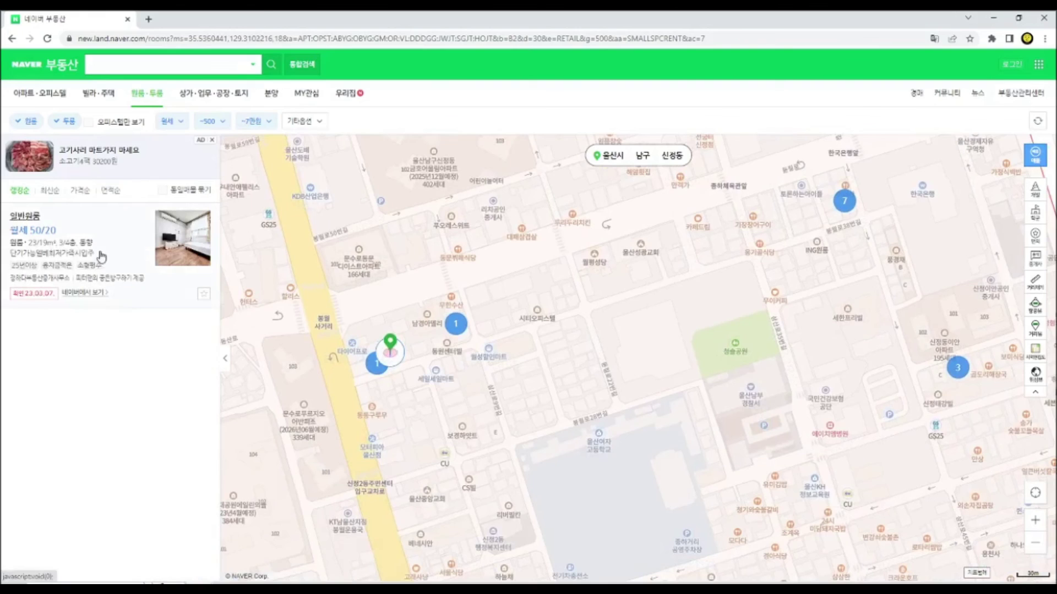
click(99, 256)
click(259, 18)
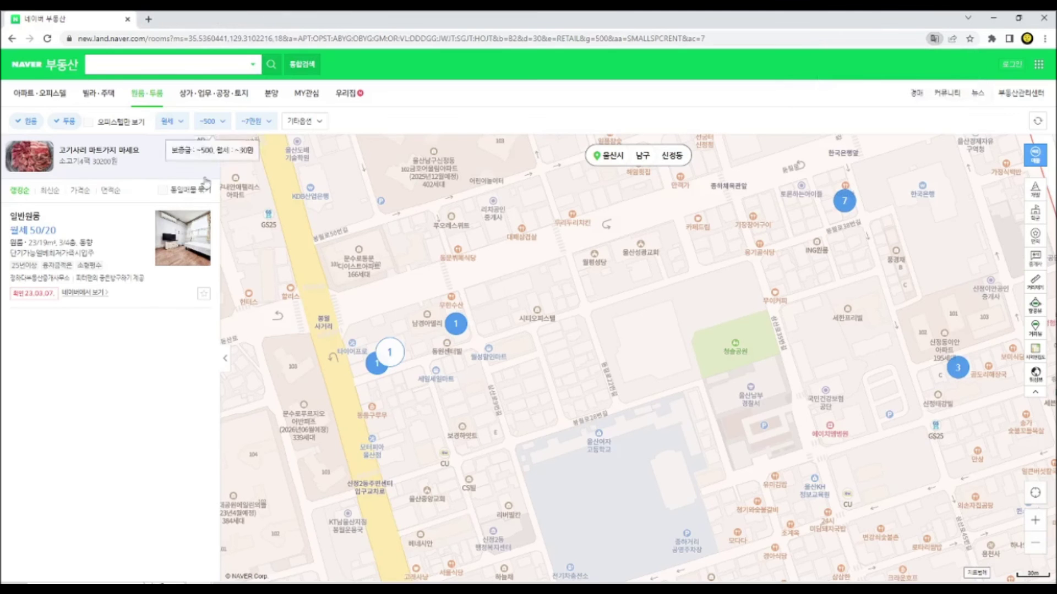
Page through four photos in the listing's gallery, then close it
click(71, 229)
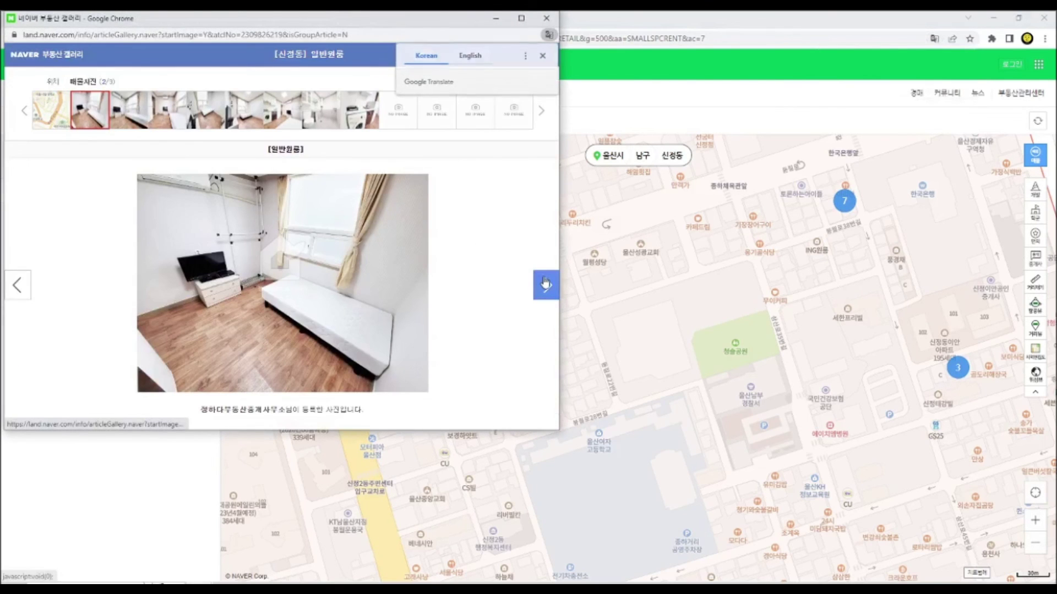
click(545, 283)
click(545, 284)
click(545, 283)
click(545, 284)
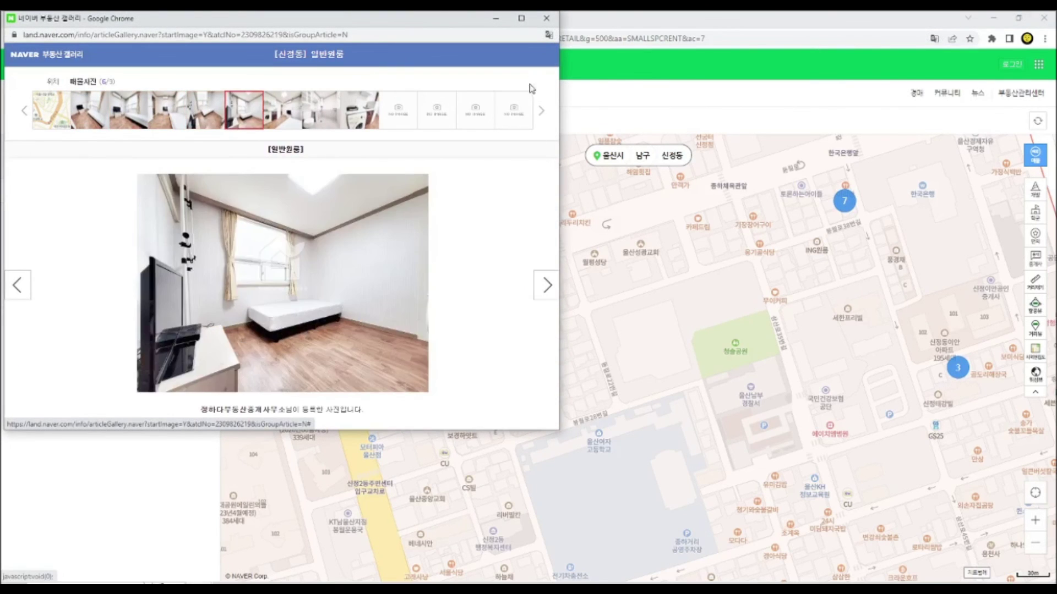
click(546, 18)
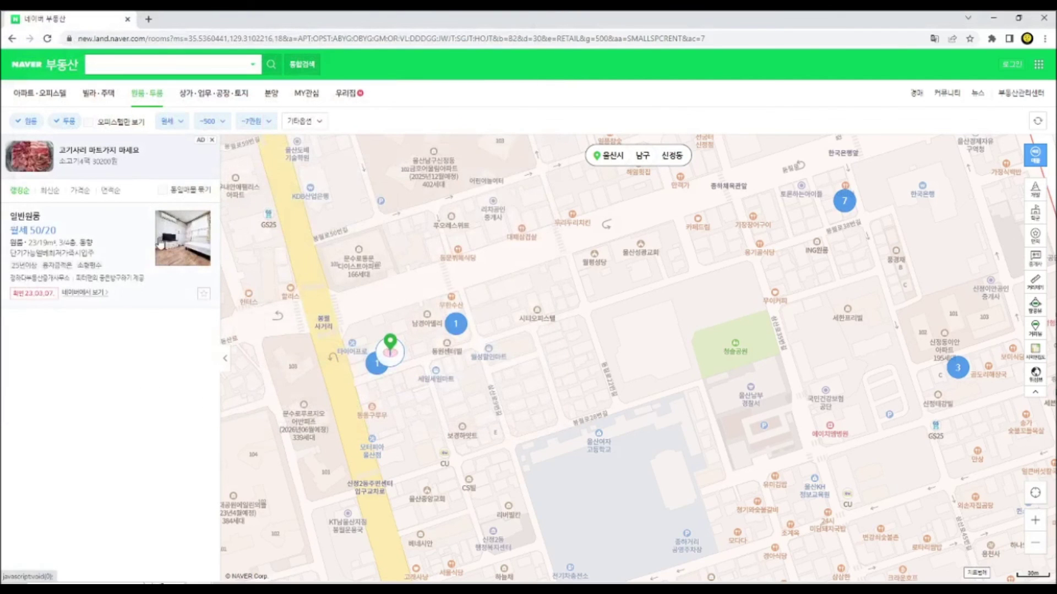